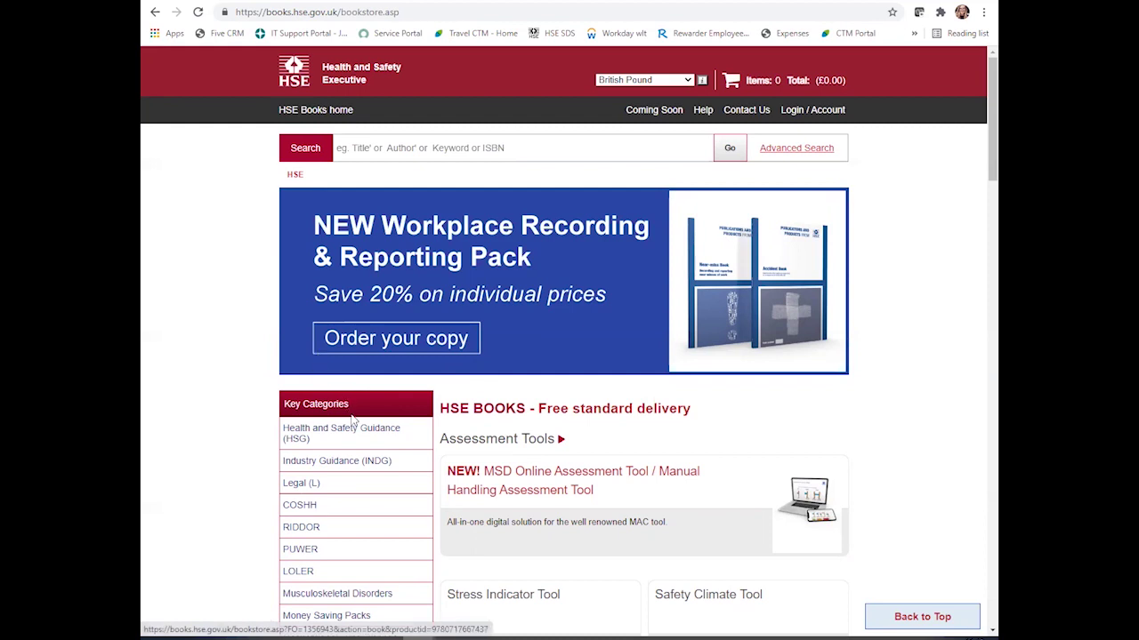
- Open the MSD Assessment Tool category from the bookstore's Key Categories list
scroll(347, 409, "down", 3)
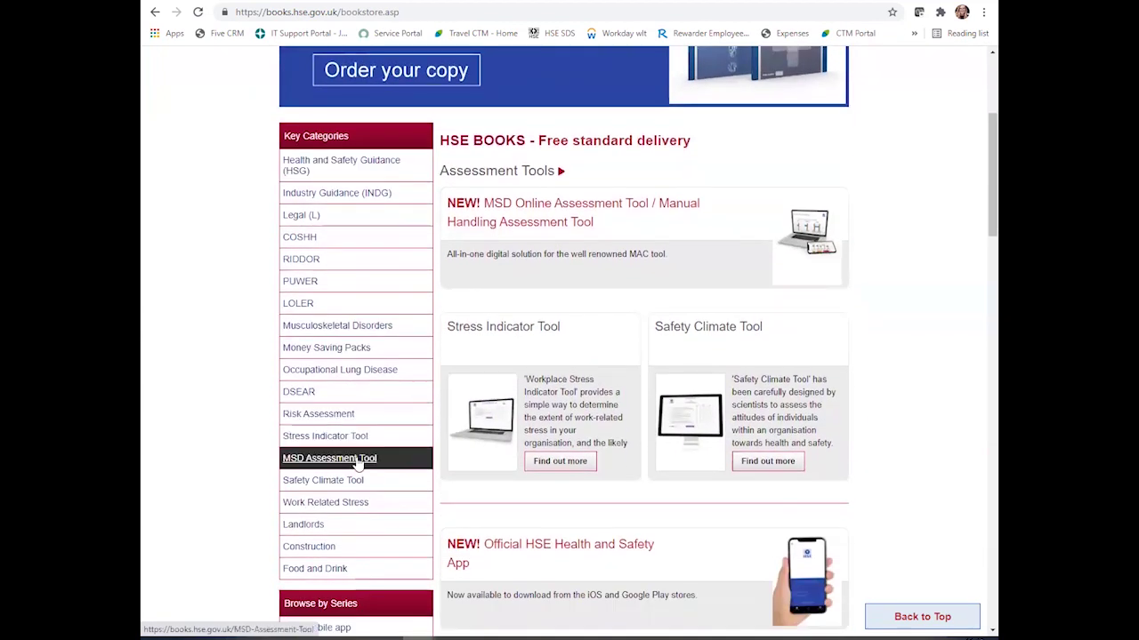
left_click(359, 464)
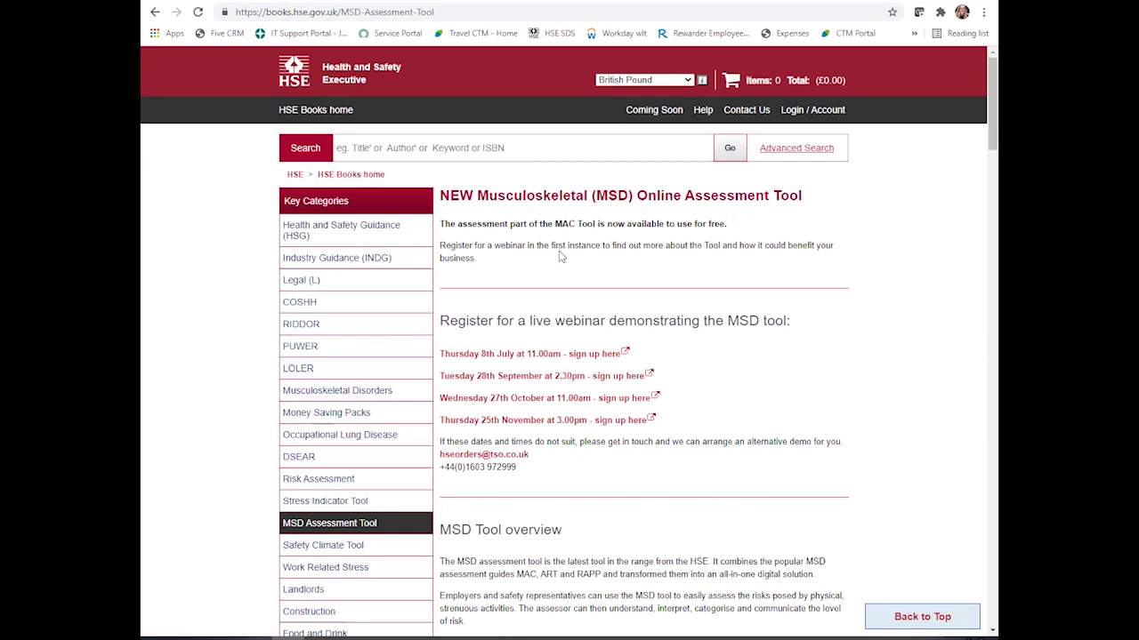
- Scroll the MSD Online Assessment Tool page and follow the 'Free Single Assessment MAC Tool' link
scroll(614, 310, "down", 1)
scroll(613, 310, "down", 1)
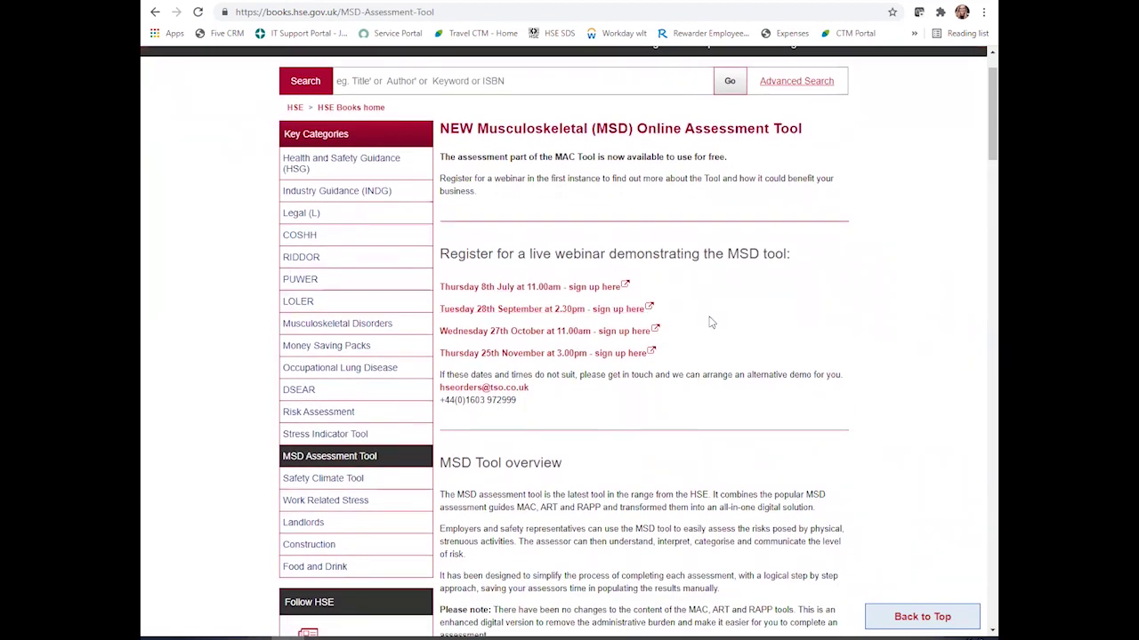
scroll(715, 333, "down", 3)
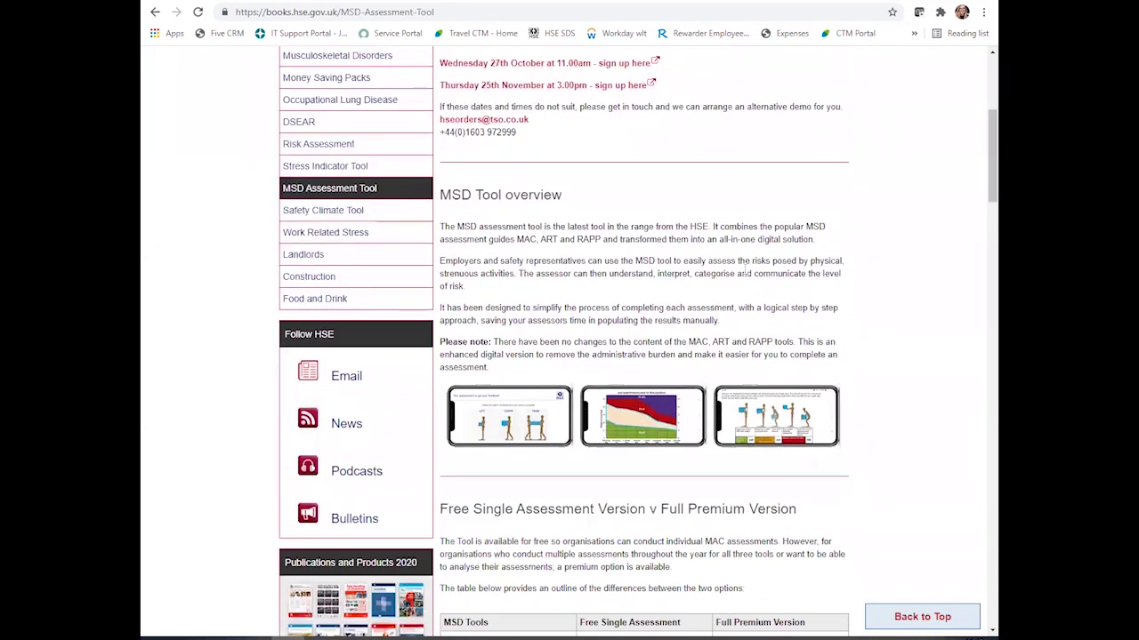
scroll(587, 302, "down", 1)
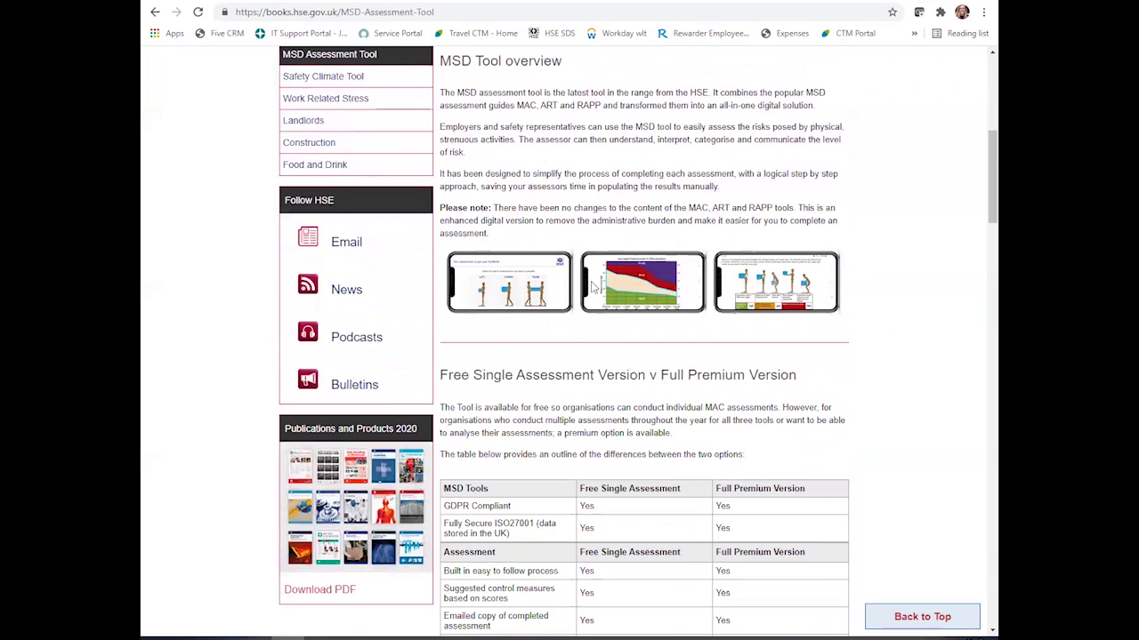
scroll(580, 311, "down", 1)
scroll(576, 317, "down", 1)
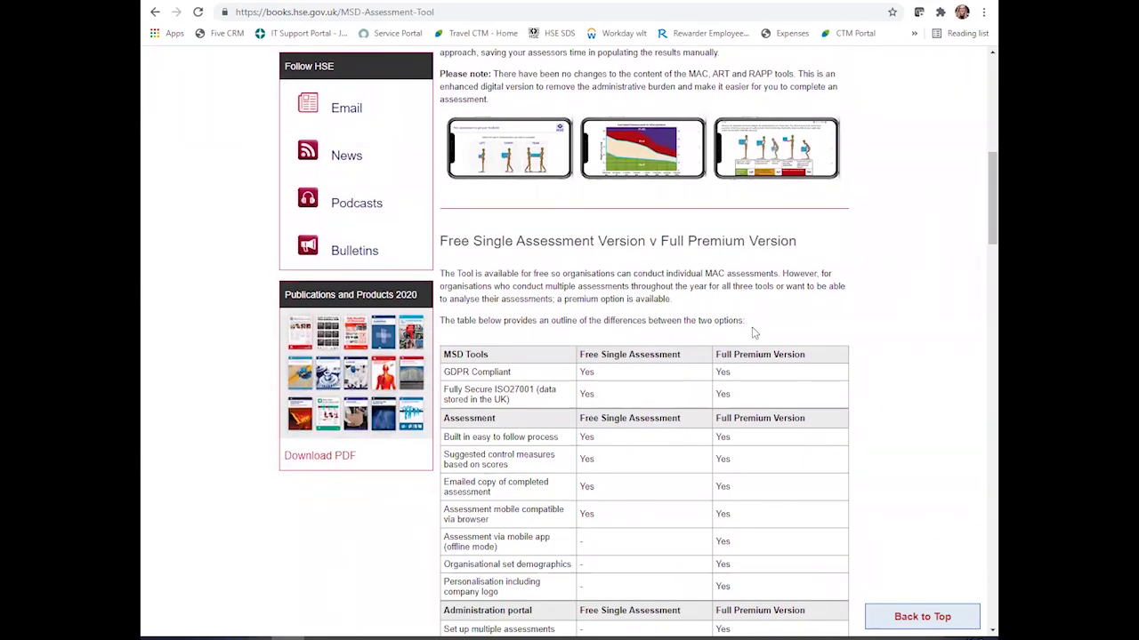
scroll(774, 414, "down", 4)
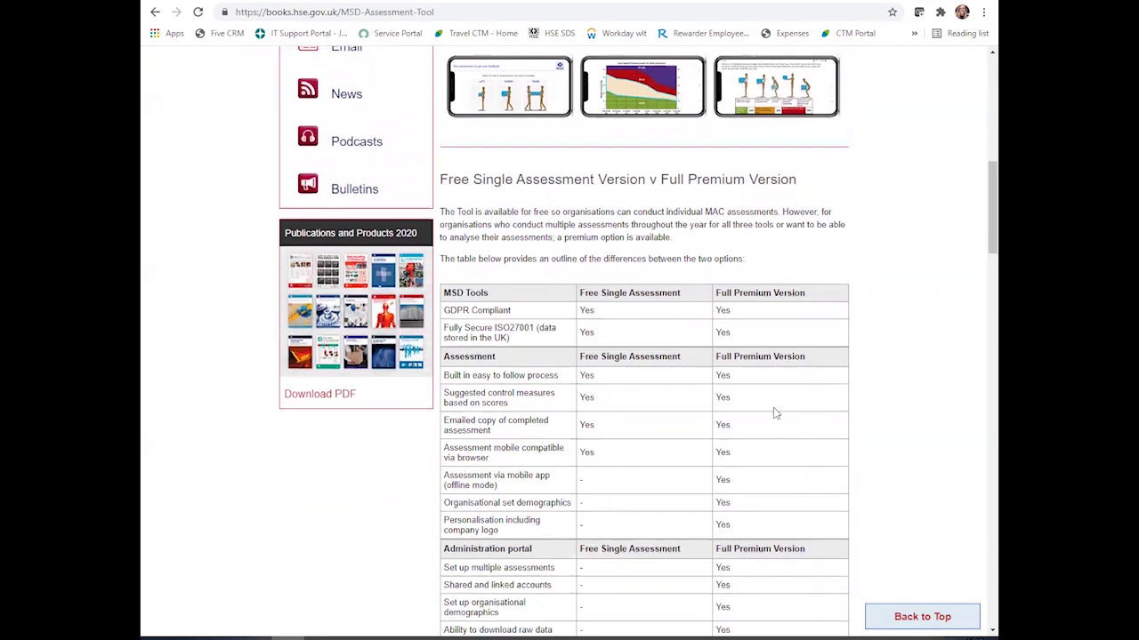
scroll(773, 414, "down", 2)
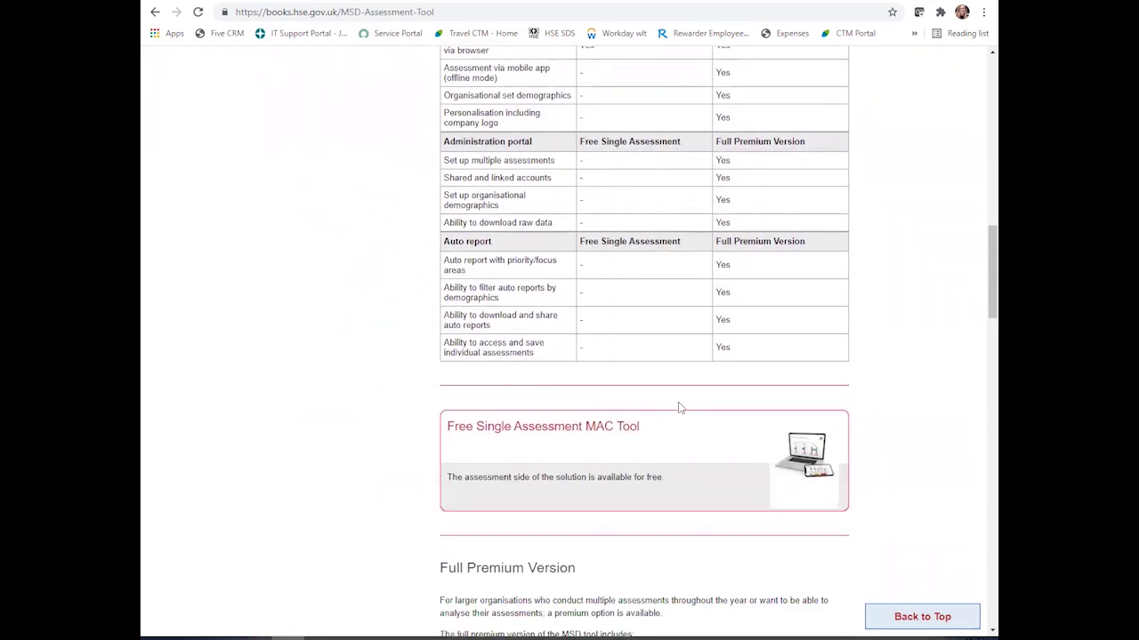
left_click(619, 429)
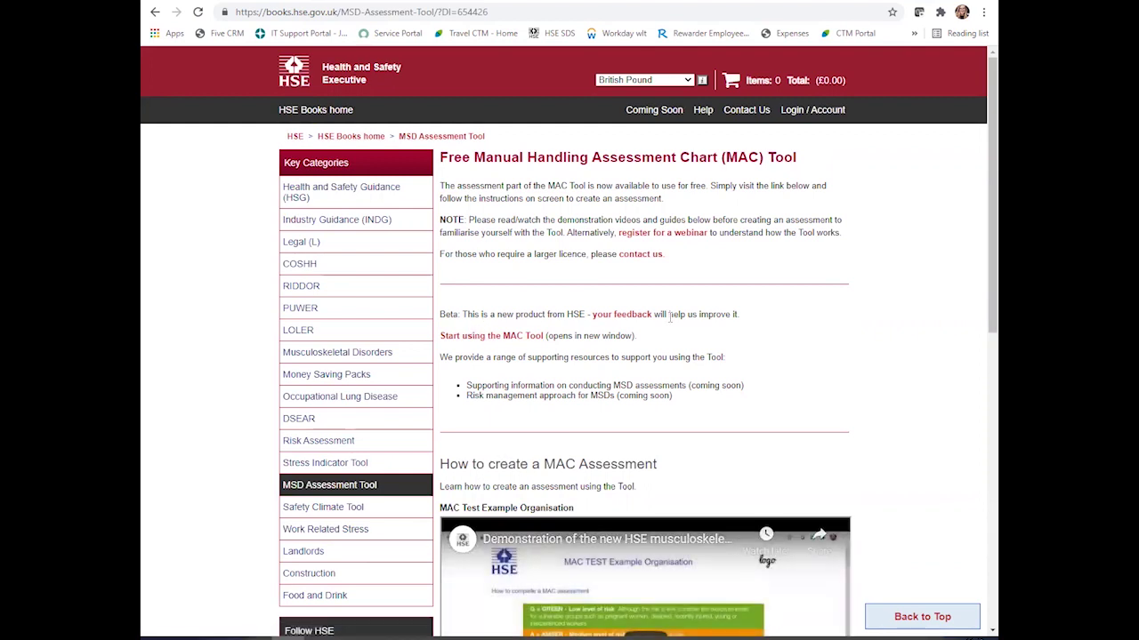
- Start the MAC Tool so its introduction page opens in a new window
left_click(481, 338)
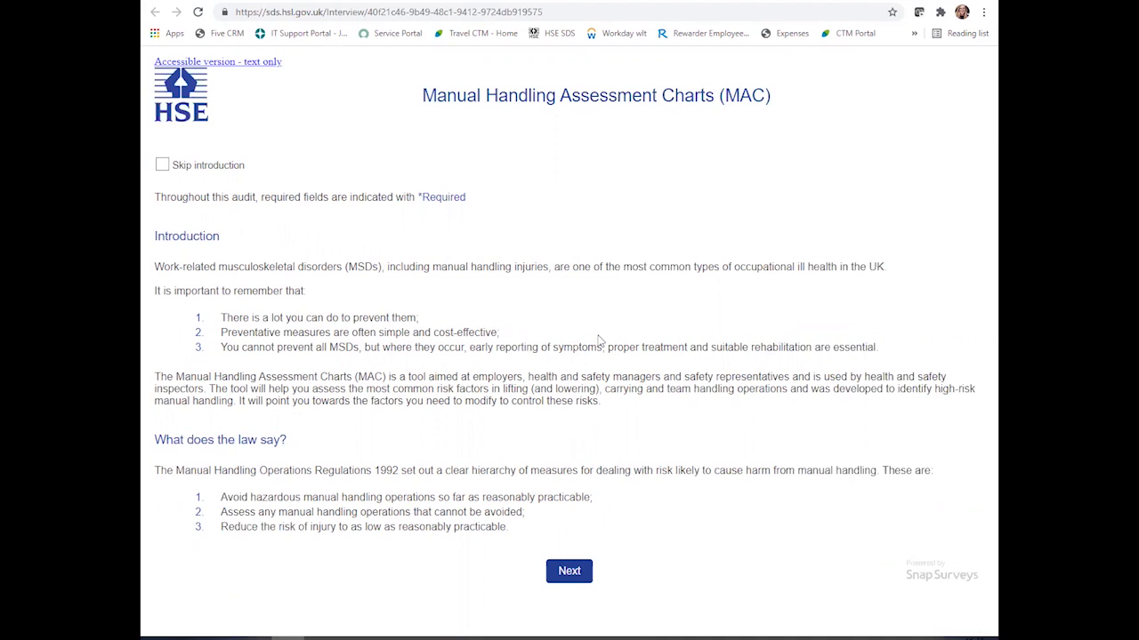
- Page through Introduction, Structure of the MAC and Colour Banding to the assessment details form
left_click(574, 574)
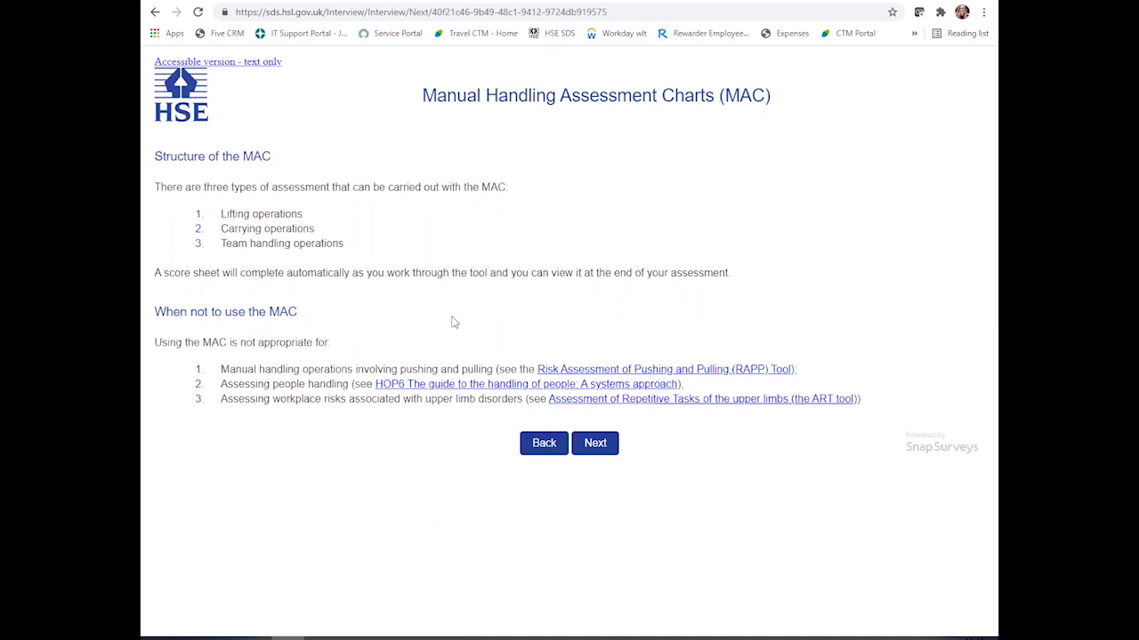
left_click(605, 443)
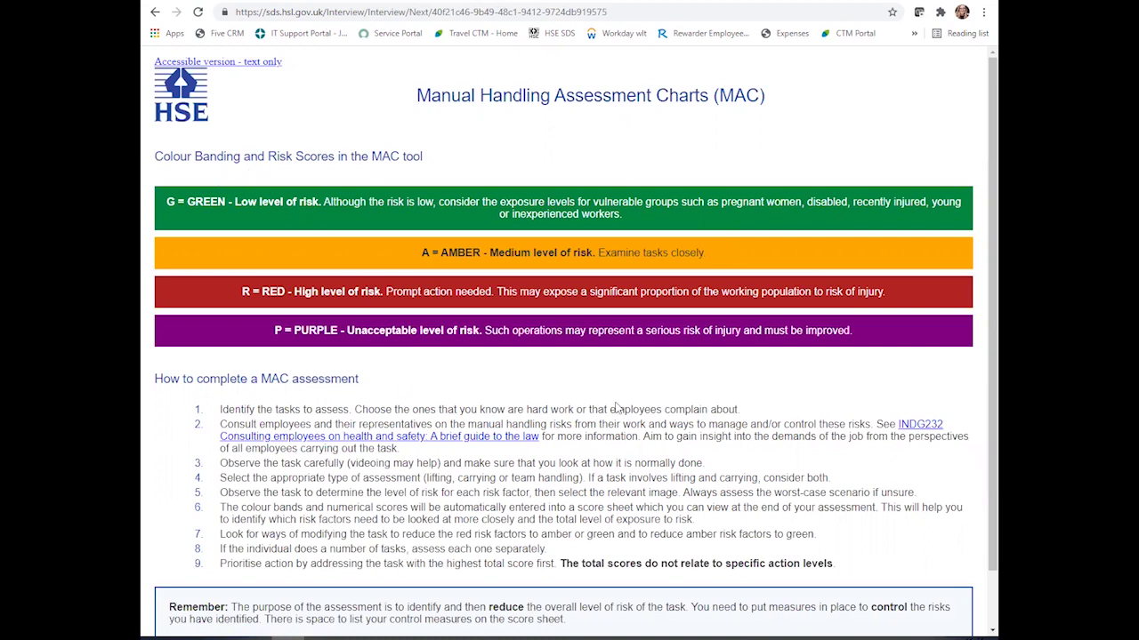
scroll(622, 405, "down", 2)
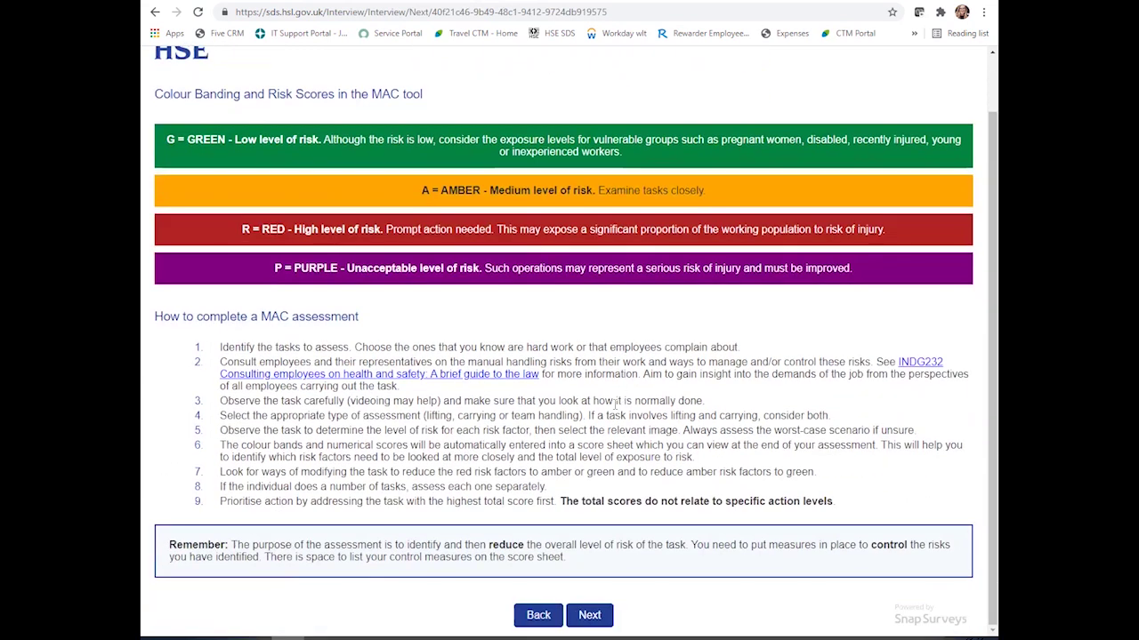
left_click(601, 614)
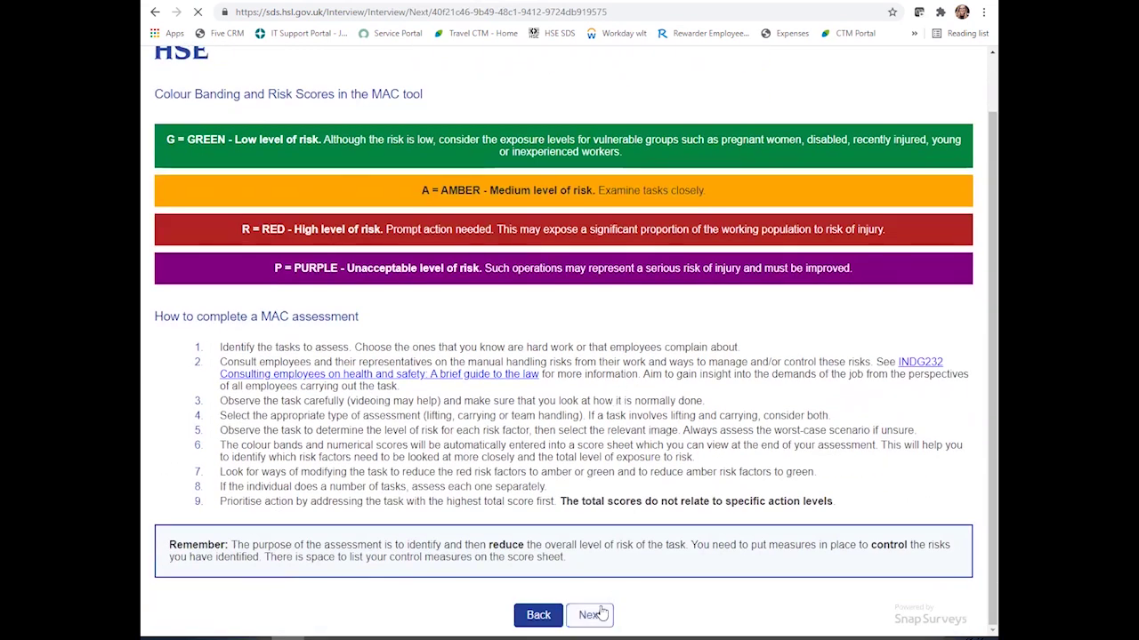
left_click(315, 165)
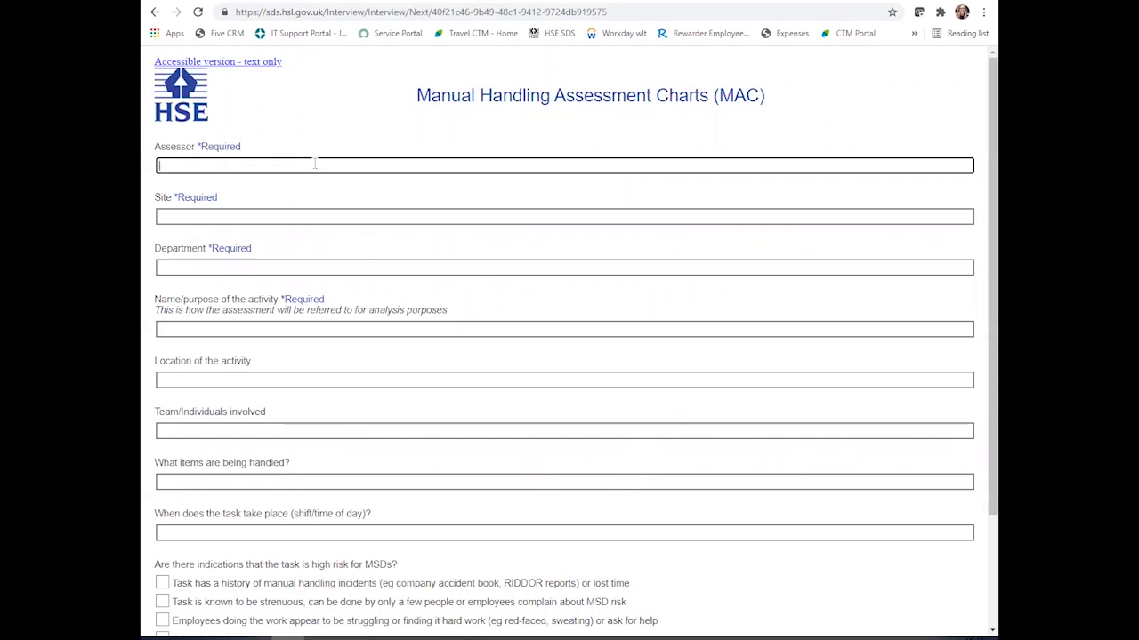
- Enter site Norwich, department Sales and activity 'Sales Brochures in store Cupboard', correcting the typo
left_click(252, 222)
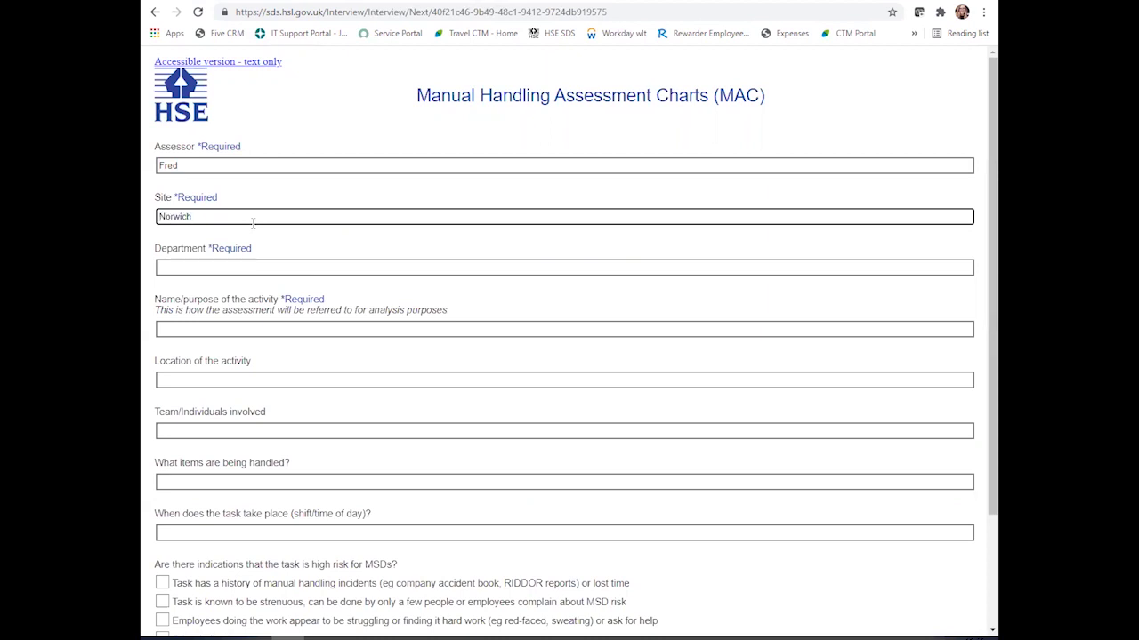
left_click(254, 267)
type("Sales")
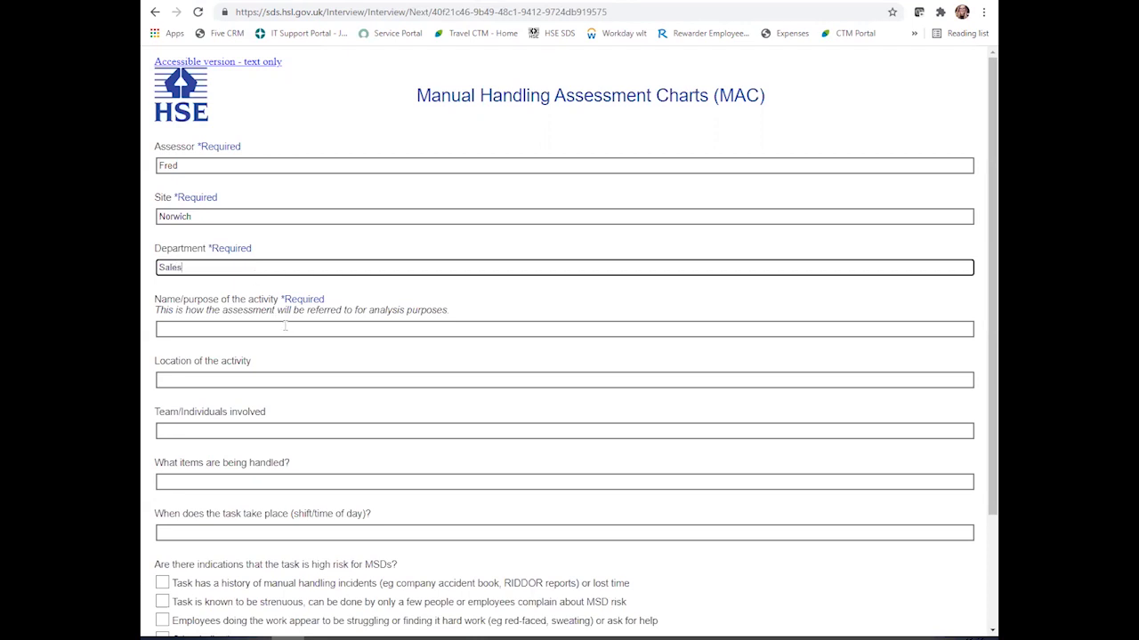
left_click(285, 327)
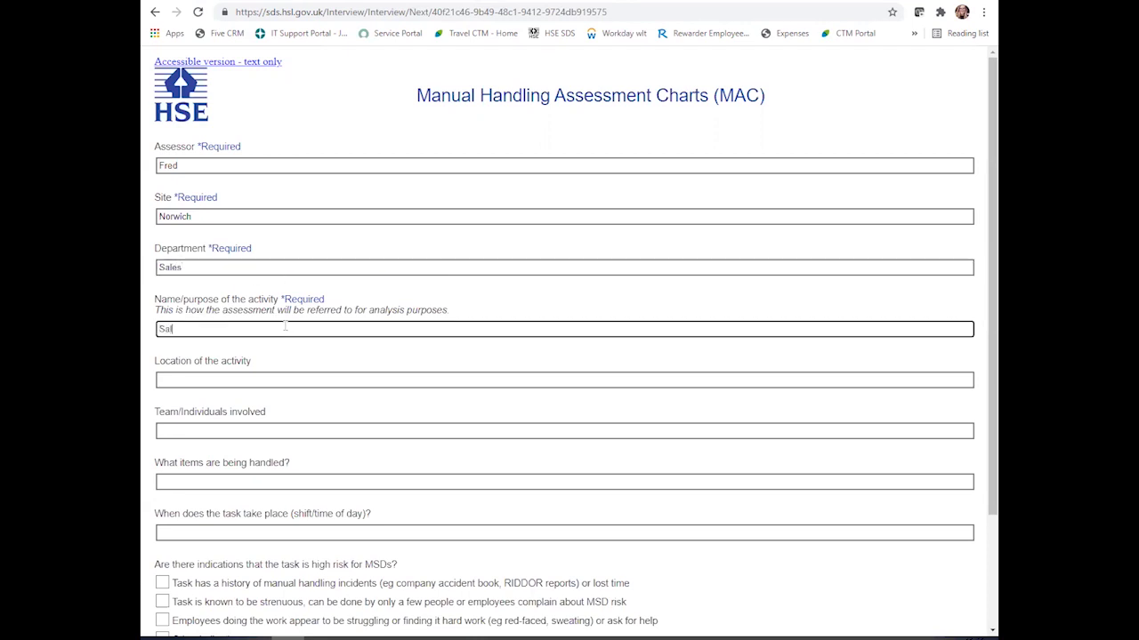
type("Sales Brochures in store bupbc")
key("BackSpace")
type("board")
double_click(275, 328)
left_click(260, 378)
left_click(264, 328)
key("BackSpace")
type("C")
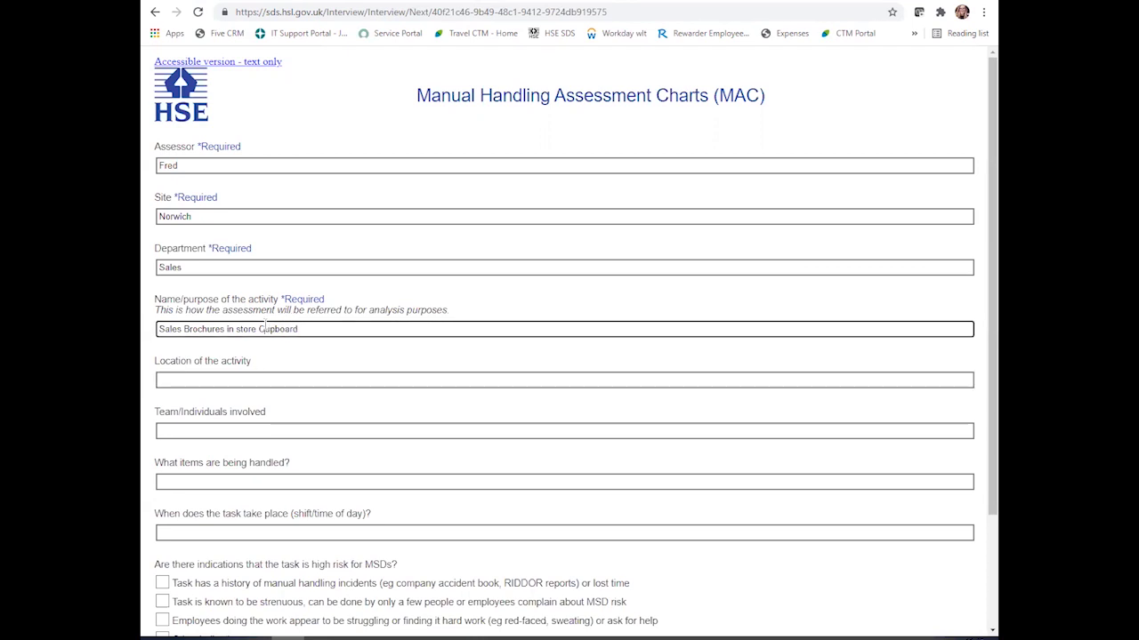
- Enter location 'Norwich Floor 2', the team members' names, items handled and time 'morning 7-9am'
left_click(265, 380)
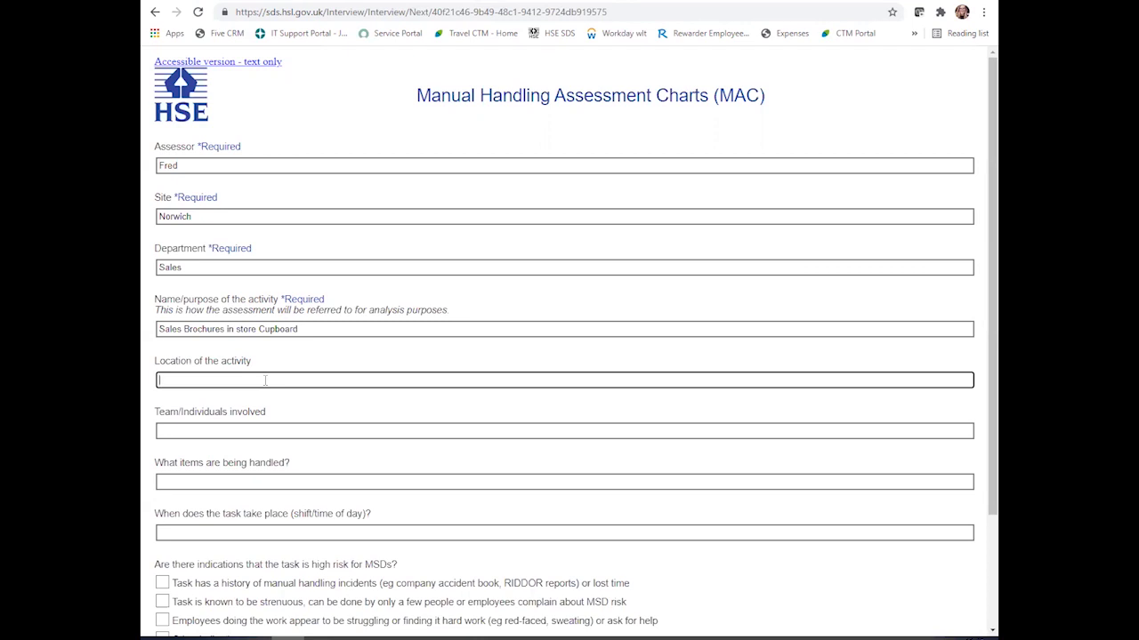
type("Norwich Floor 2")
left_click(281, 425)
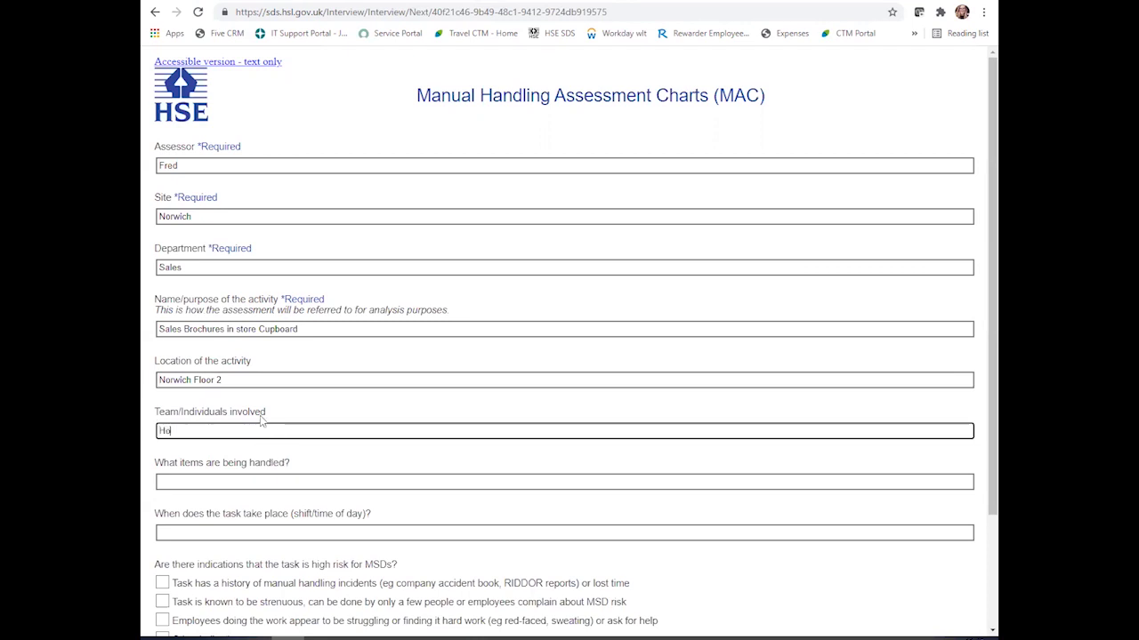
type("Hollie and Wendy")
left_click(278, 484)
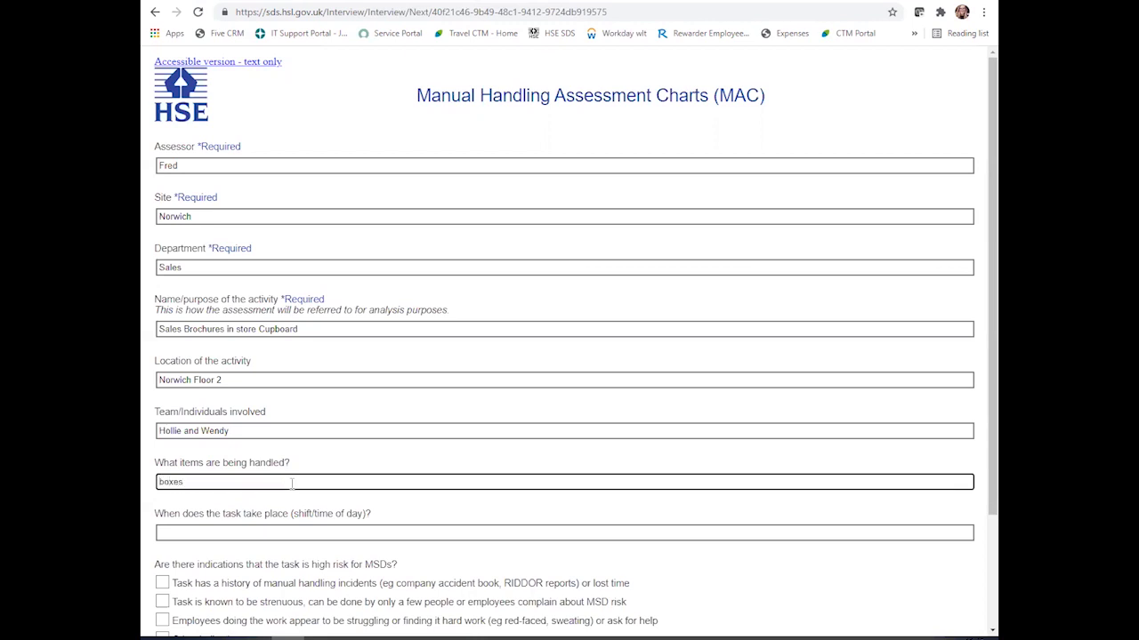
left_click(260, 530)
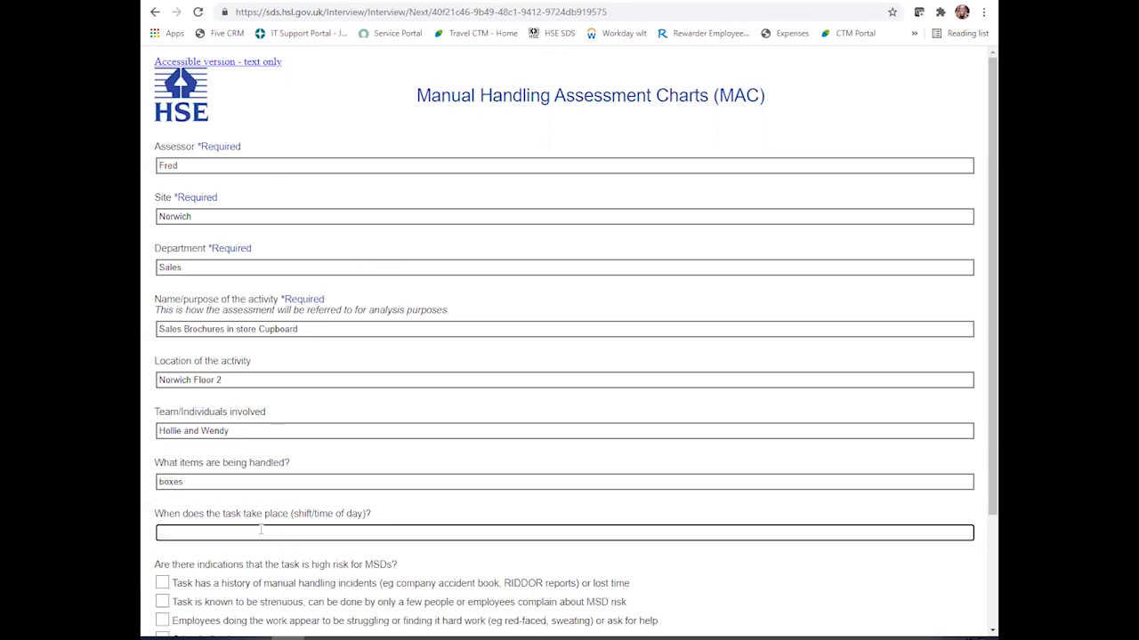
type("morning")
scroll(260, 530, "down", 3)
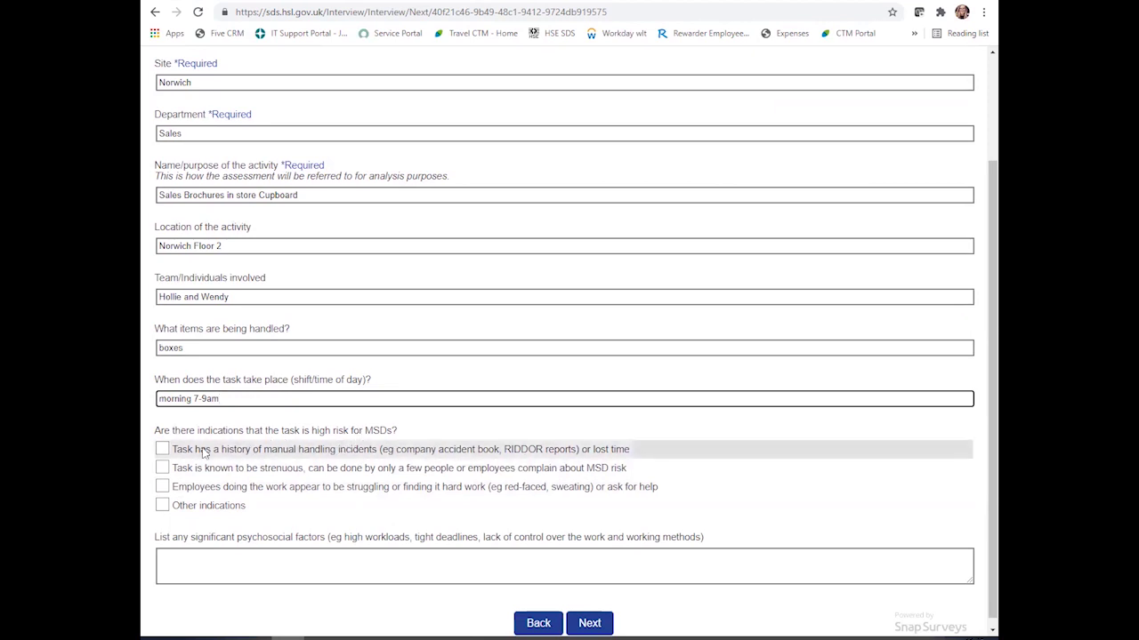
- Tick 'employees struggling' and note psychosocial factors: task must be complete before 9am, busy corridors
left_click(166, 488)
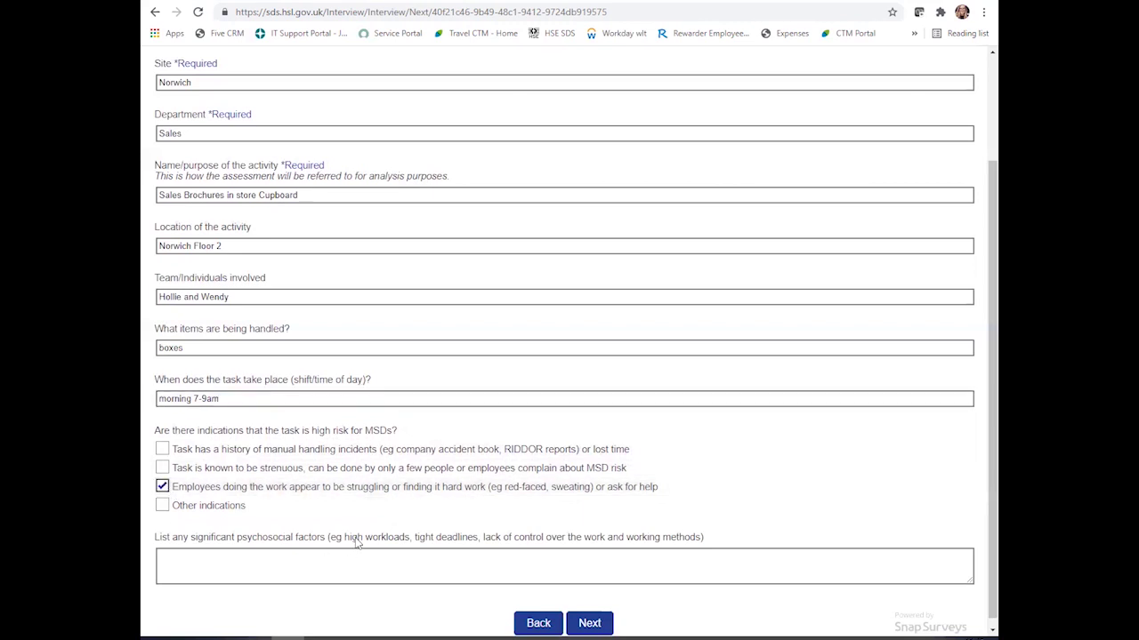
left_click(272, 556)
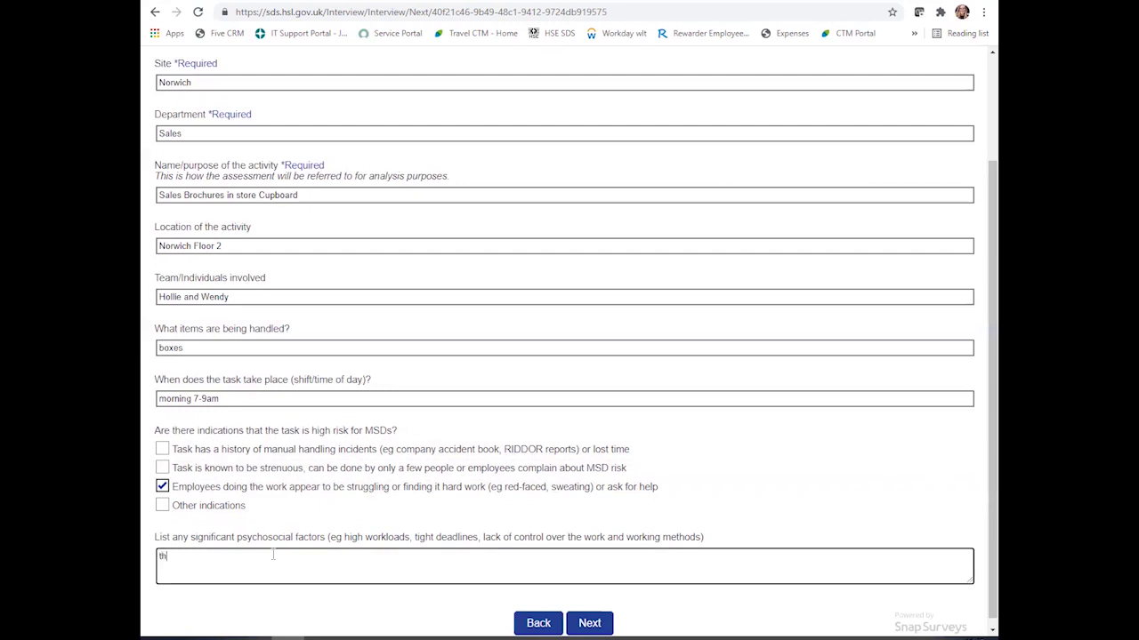
type("thet task need to be complete beofre")
scroll(273, 553, "down", 1)
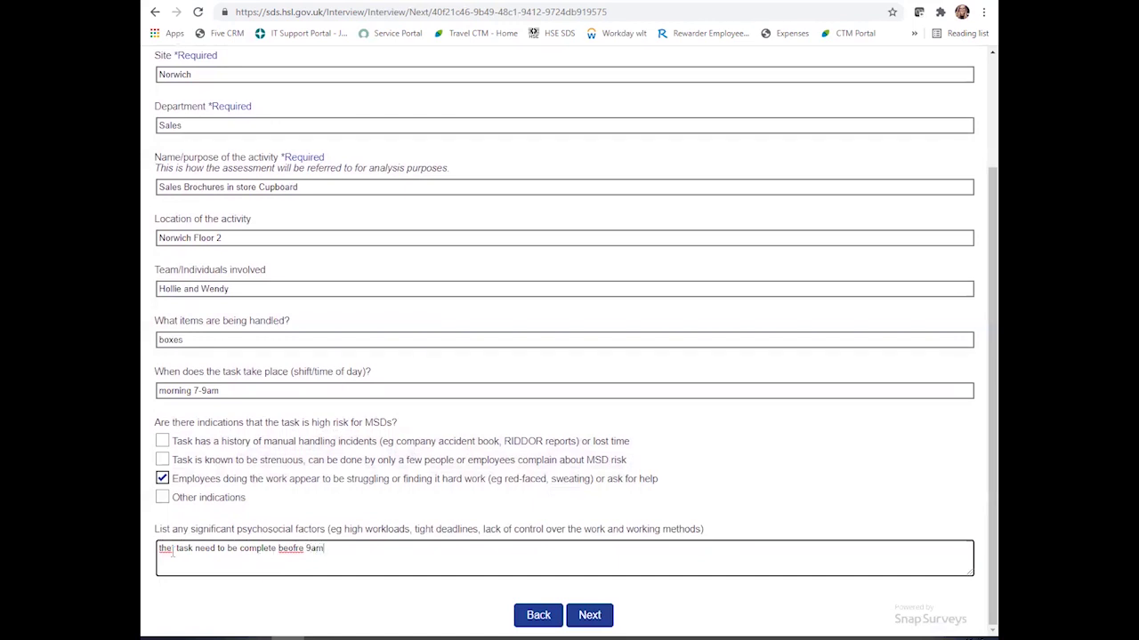
key("BackSpace")
right_click(287, 549)
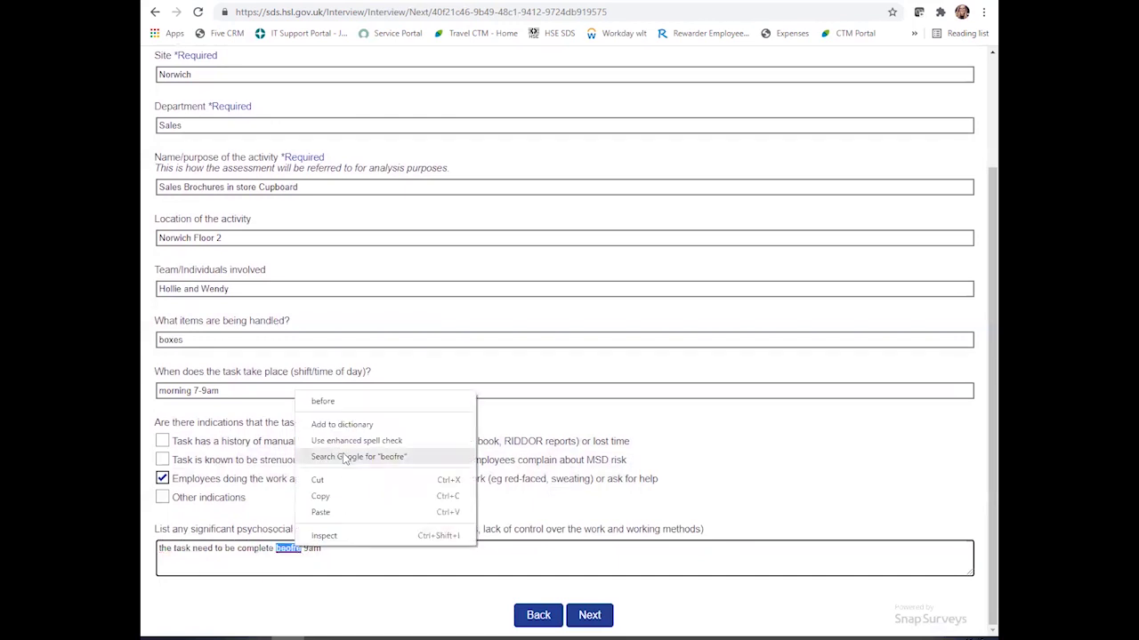
left_click(352, 402)
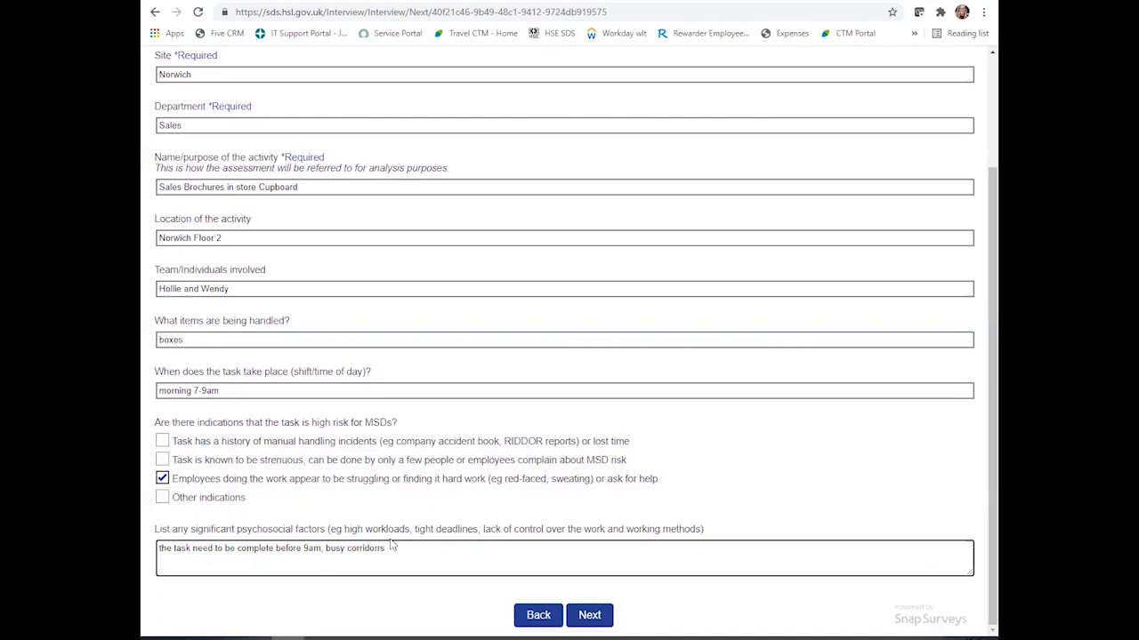
type("o")
- Leave 'Other indications' unticked and continue to the full risk assessment checklist
left_click(570, 505)
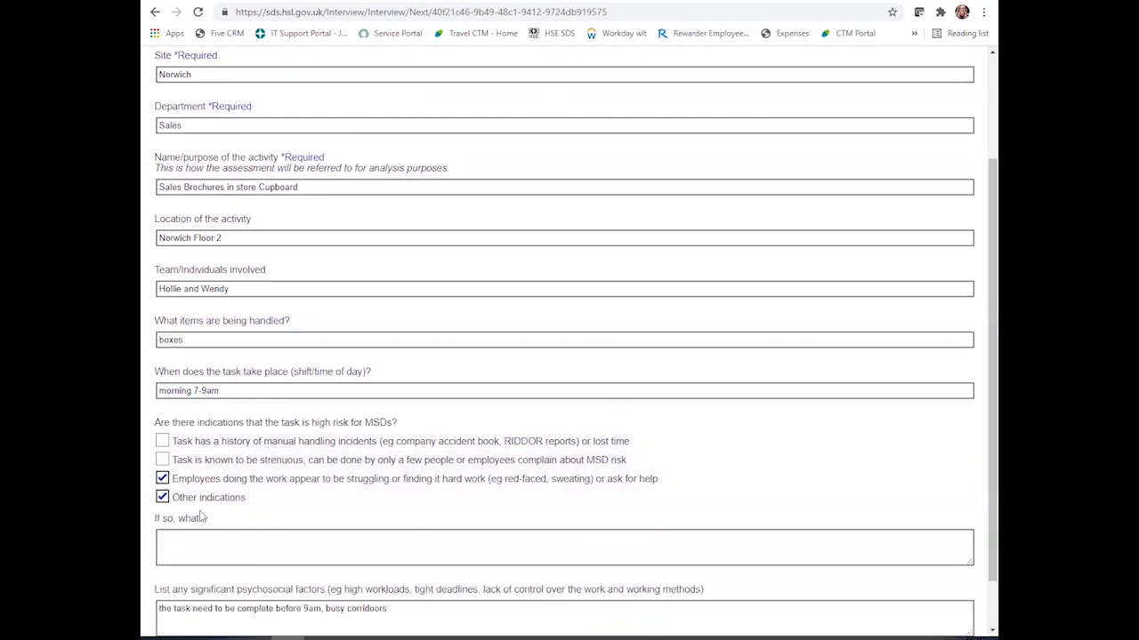
left_click(168, 500)
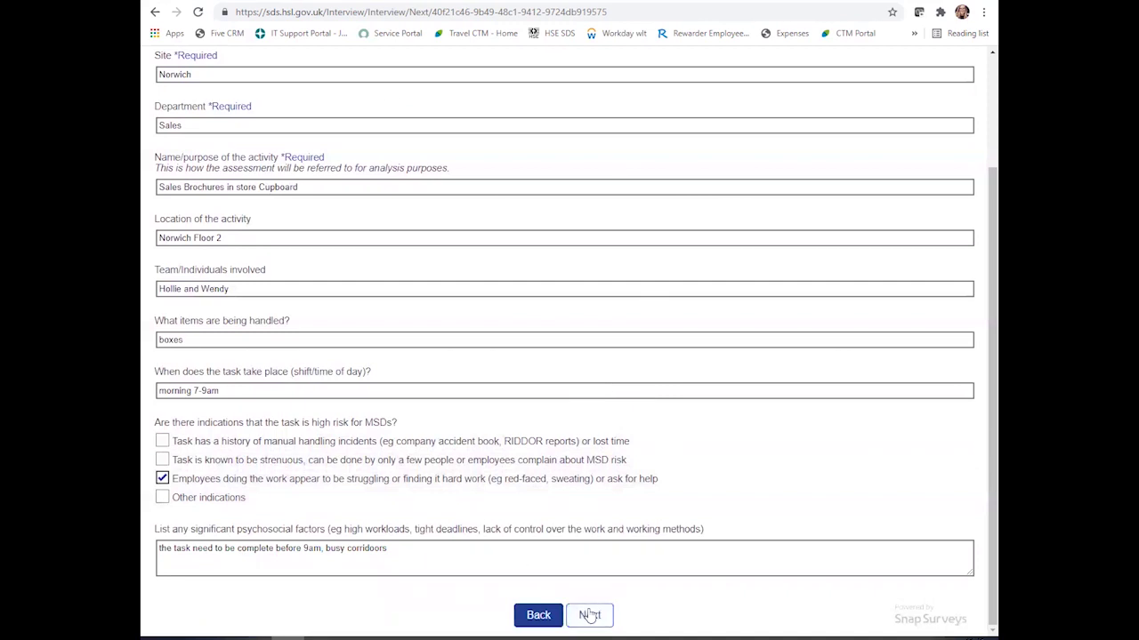
left_click(589, 615)
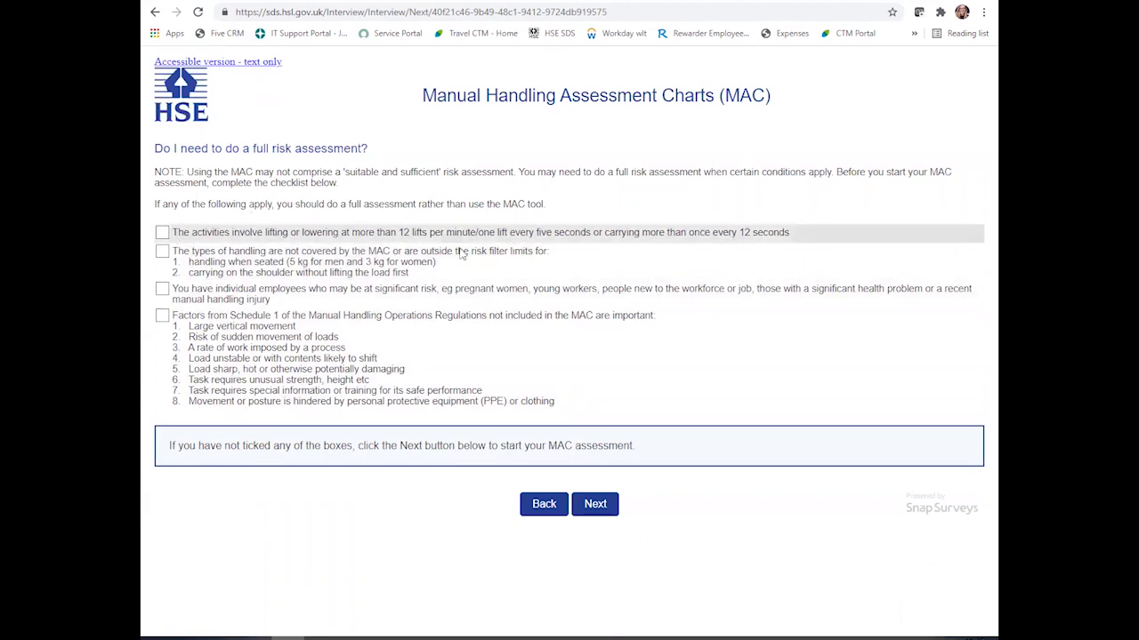
- Toggle the lifting-frequency, handling-types and at-risk employee conditions back off, leaving none ticked, and proceed
left_click(162, 234)
left_click(162, 234)
left_click(162, 251)
left_click(162, 252)
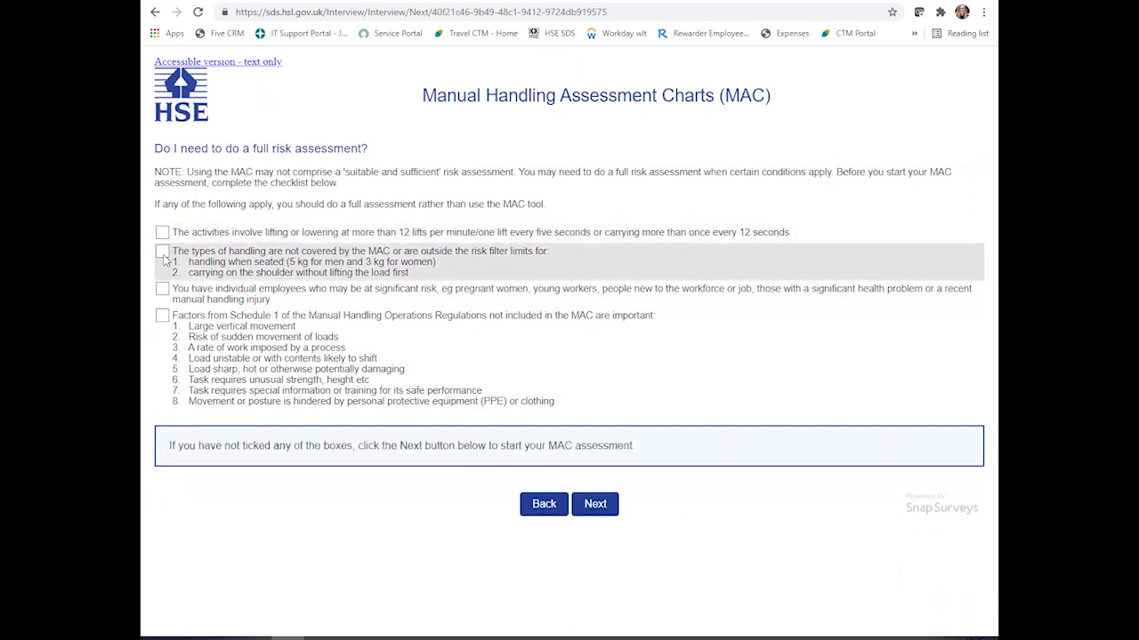
left_click(172, 291)
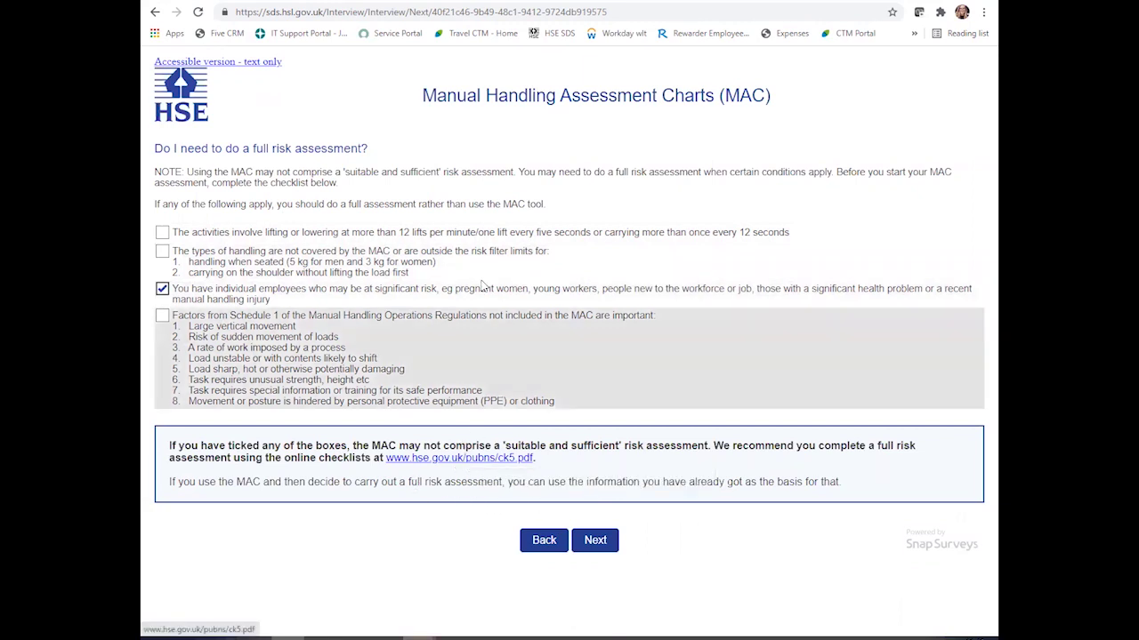
left_click(164, 289)
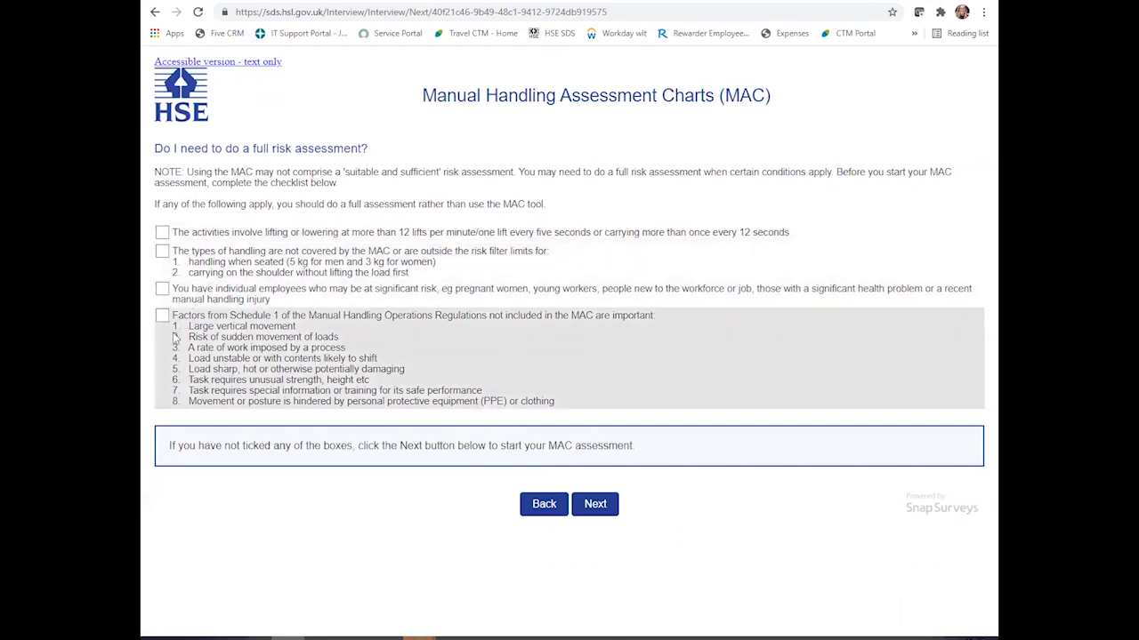
left_click(602, 514)
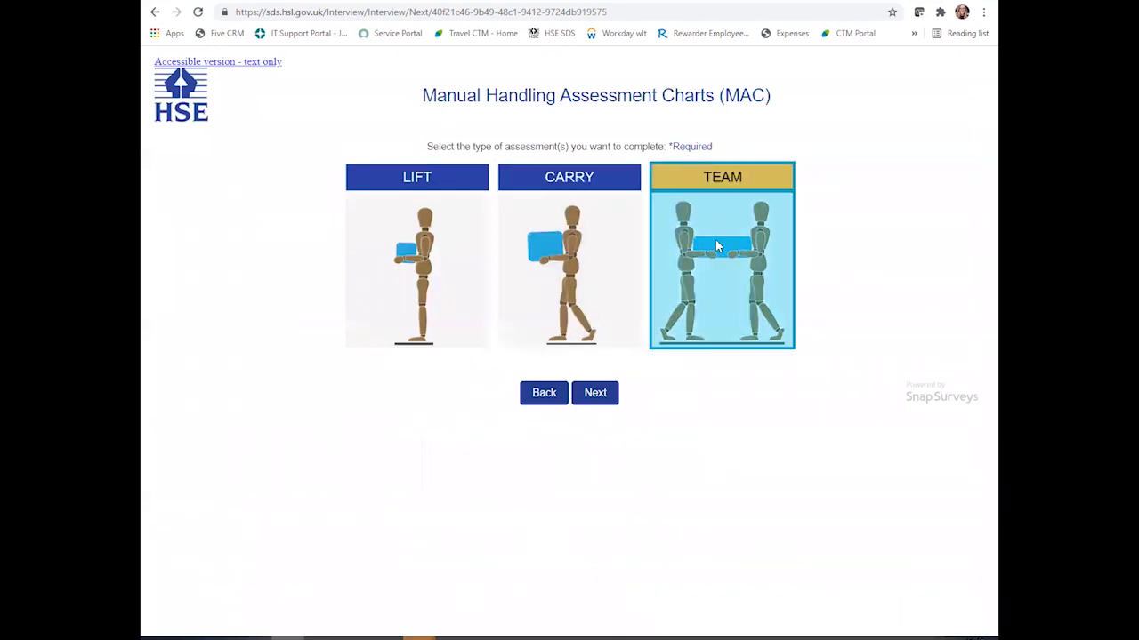
- Select TEAM as the only assessment type, dropping CARRY, and start the team assessment
left_click(614, 215)
left_click(719, 222)
left_click(721, 221)
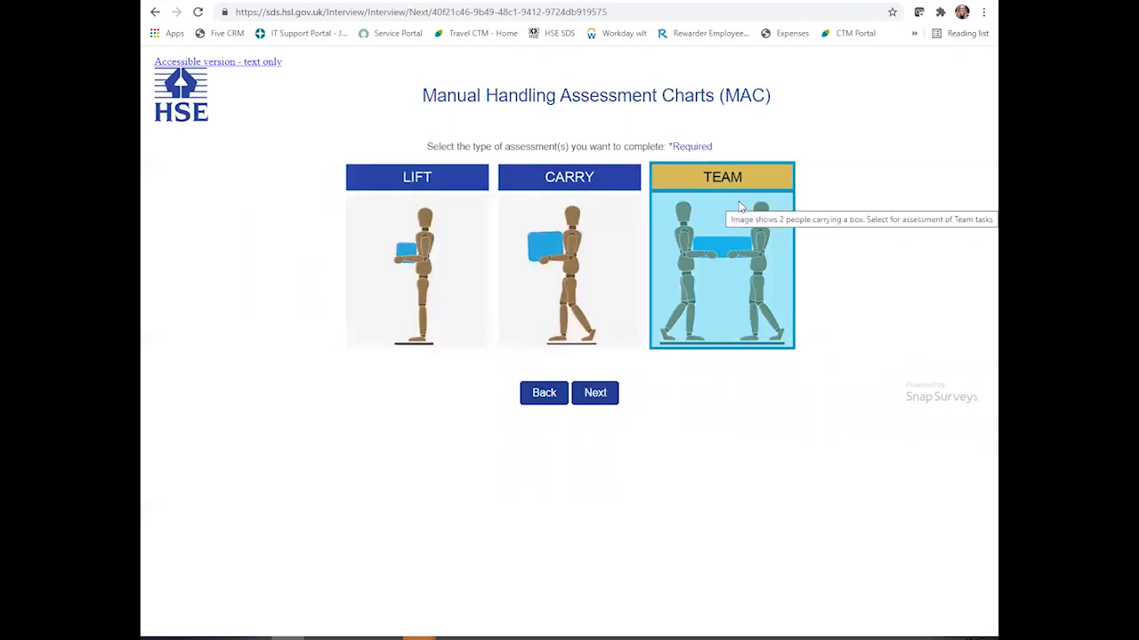
left_click(593, 393)
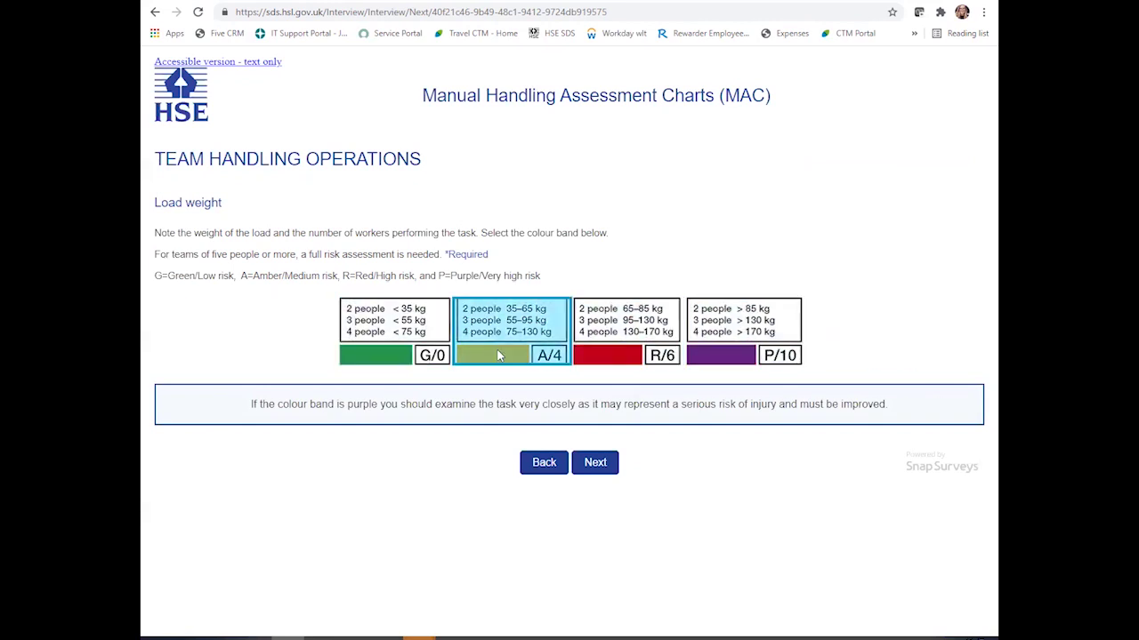
- Score load weight A/4, hand distance G/0, vertical lift zones A/1, torso twisting R/2, postural constraints G/0
left_click(523, 354)
left_click(594, 512)
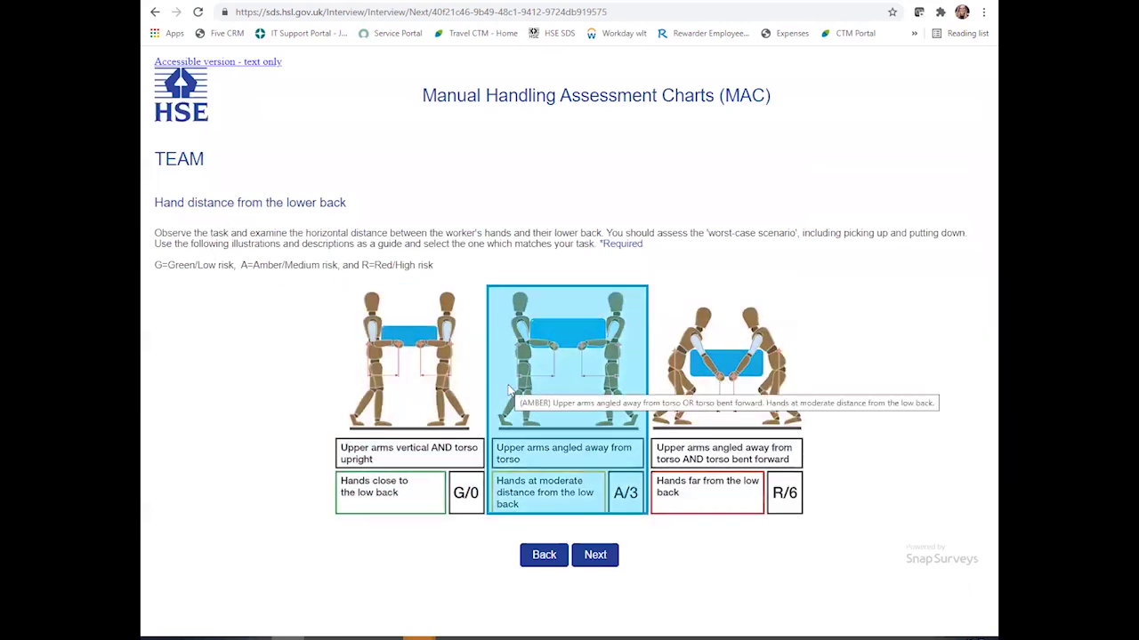
left_click(442, 391)
left_click(594, 601)
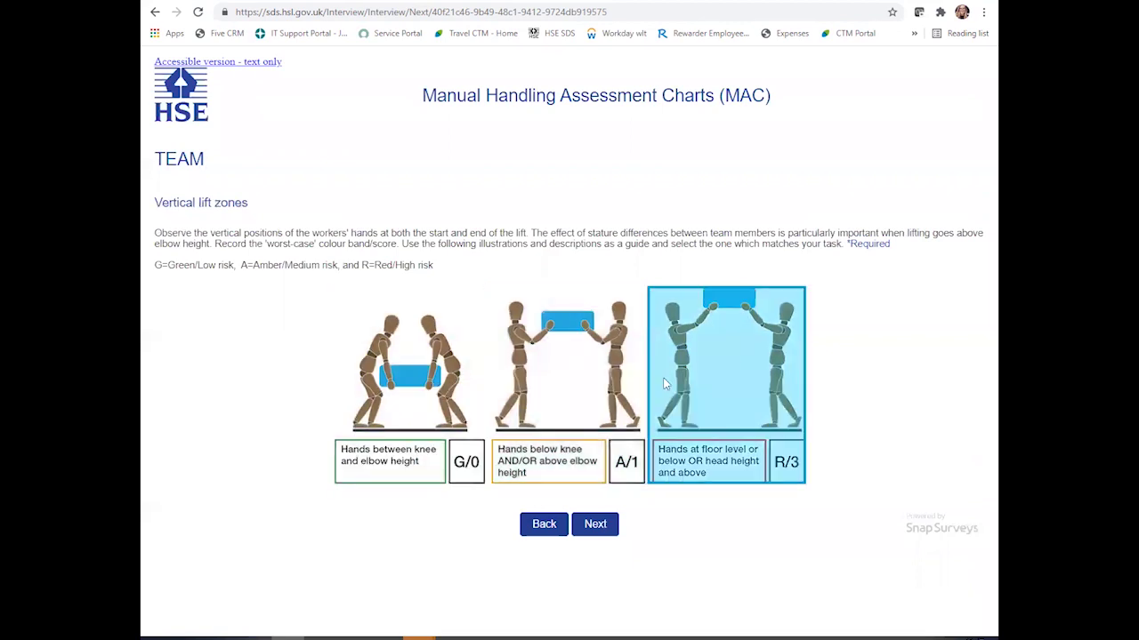
left_click(556, 378)
left_click(598, 568)
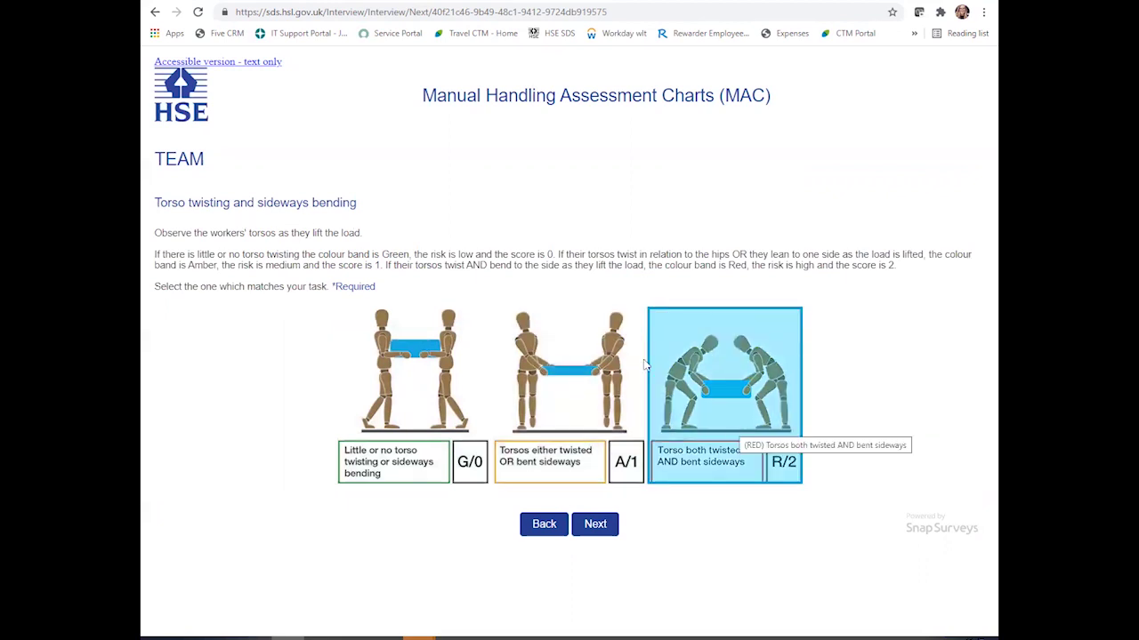
left_click(734, 402)
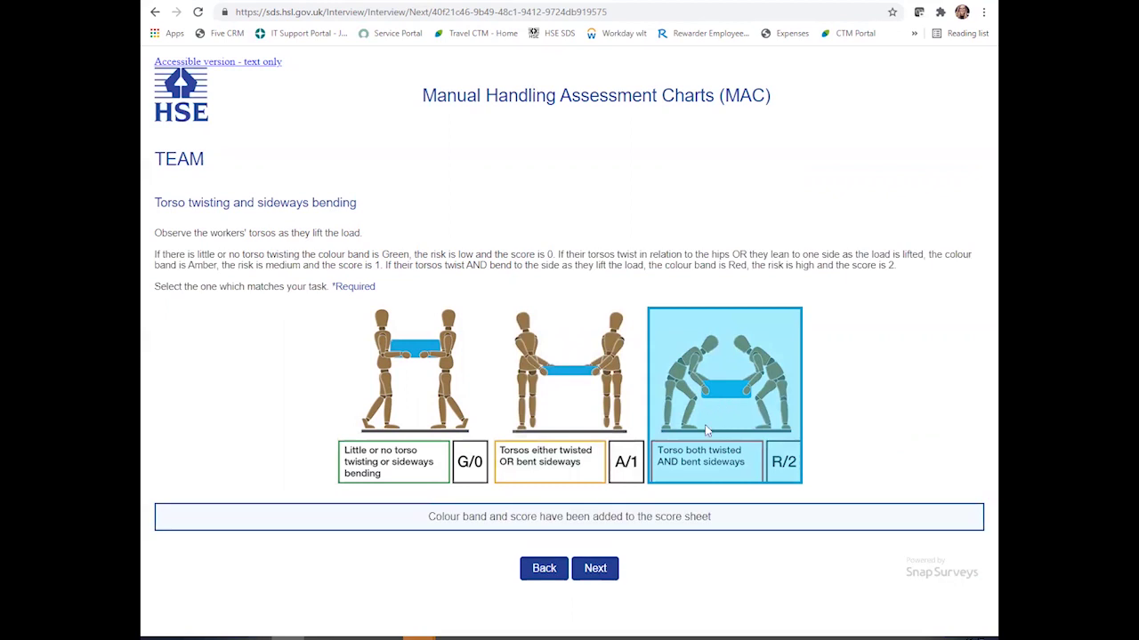
left_click(595, 575)
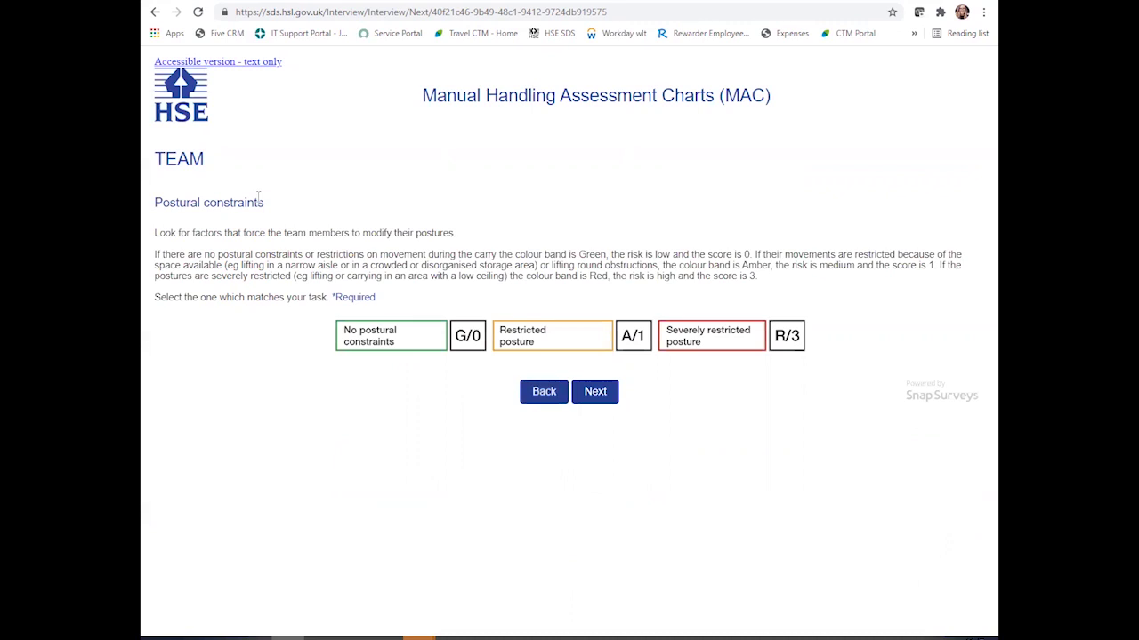
left_click(374, 336)
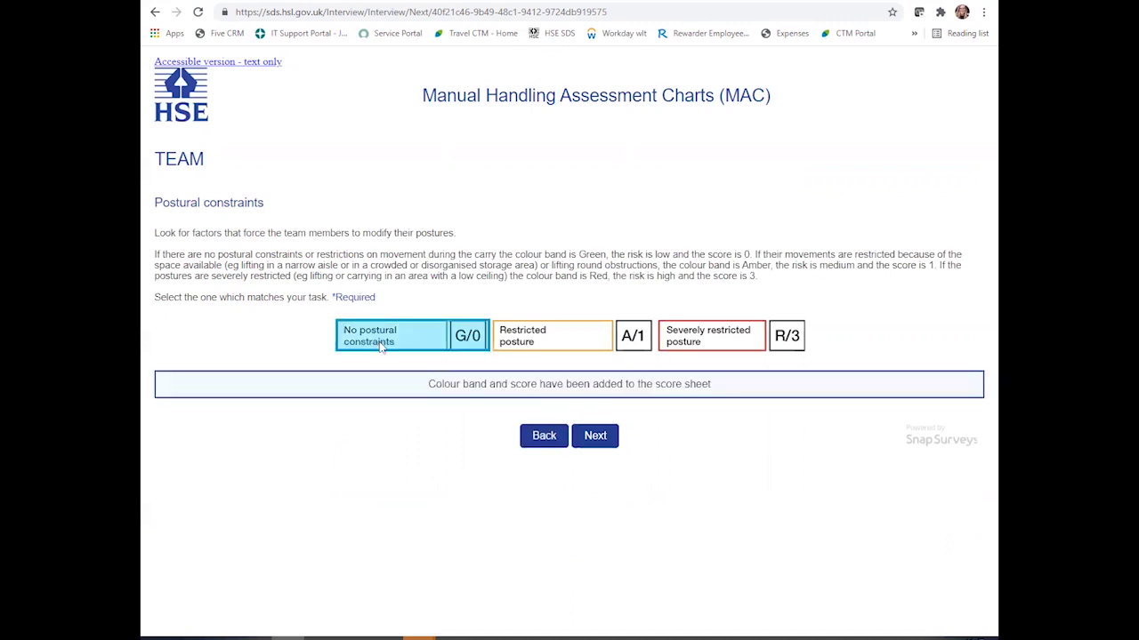
- Rate grip reasonable A/2, floor surface good G/0, and carry distance 4-10 m A/1
left_click(595, 436)
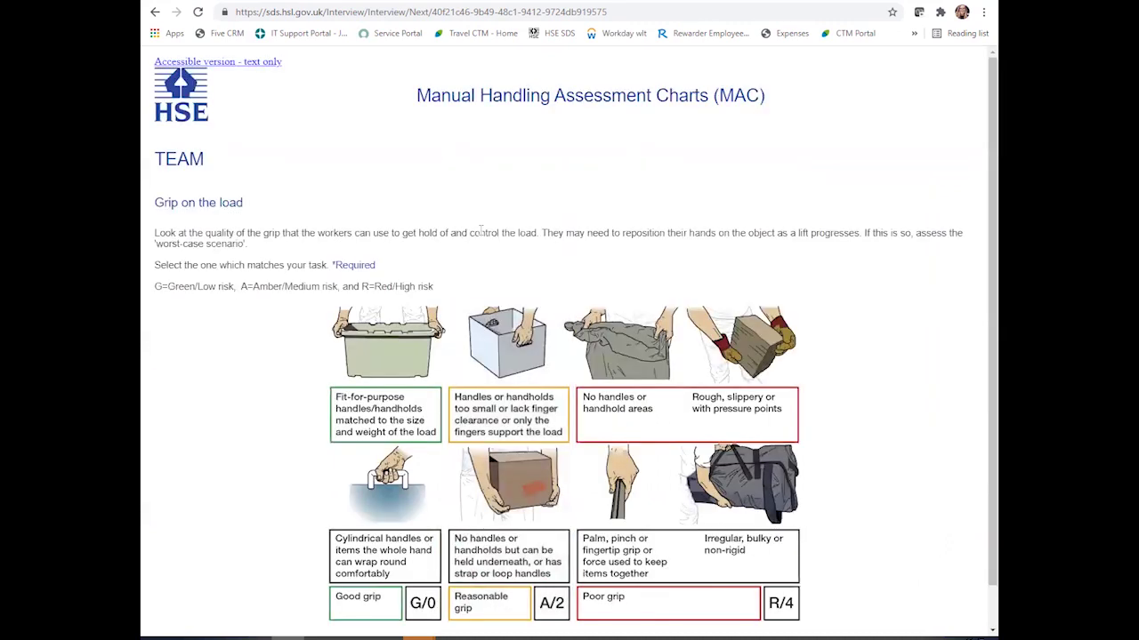
scroll(479, 236, "down", 1)
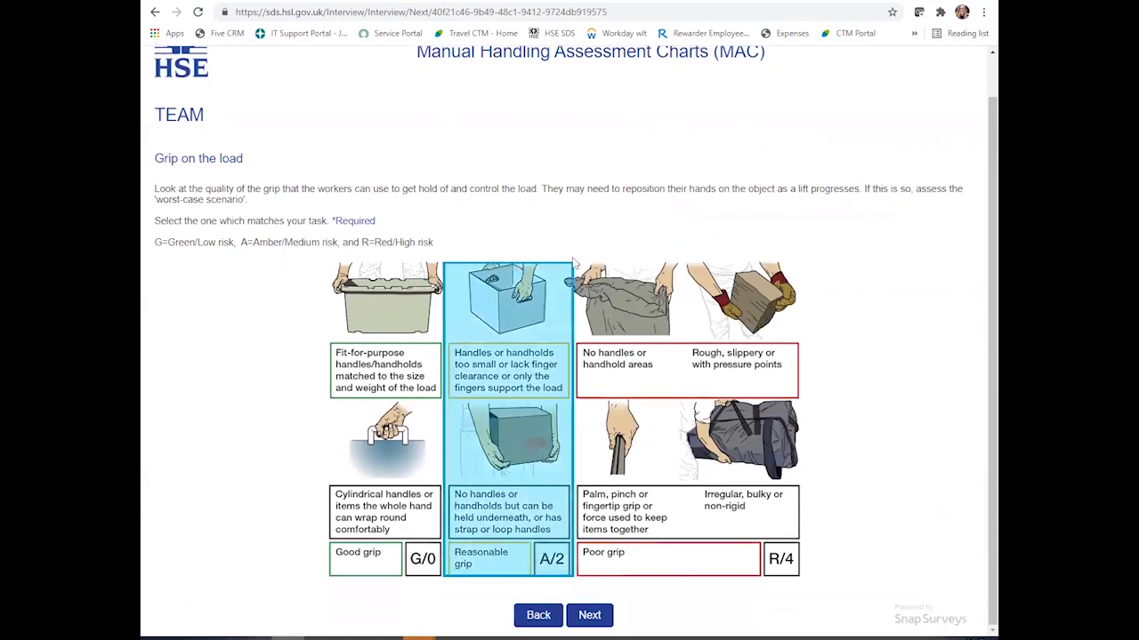
left_click(547, 477)
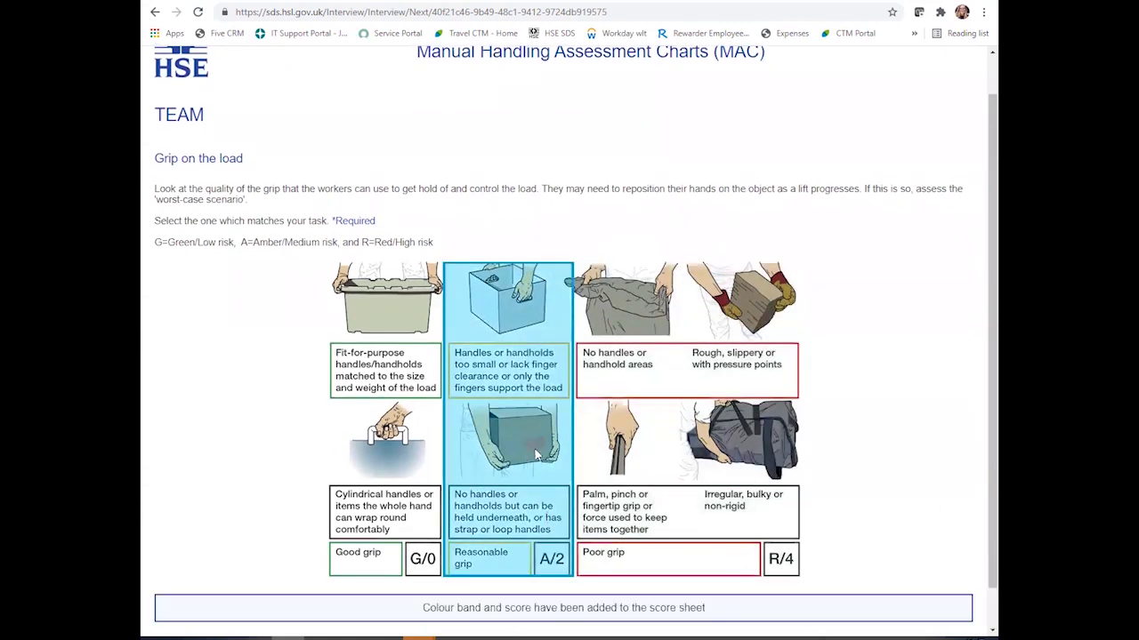
scroll(570, 498, "down", 1)
left_click(590, 617)
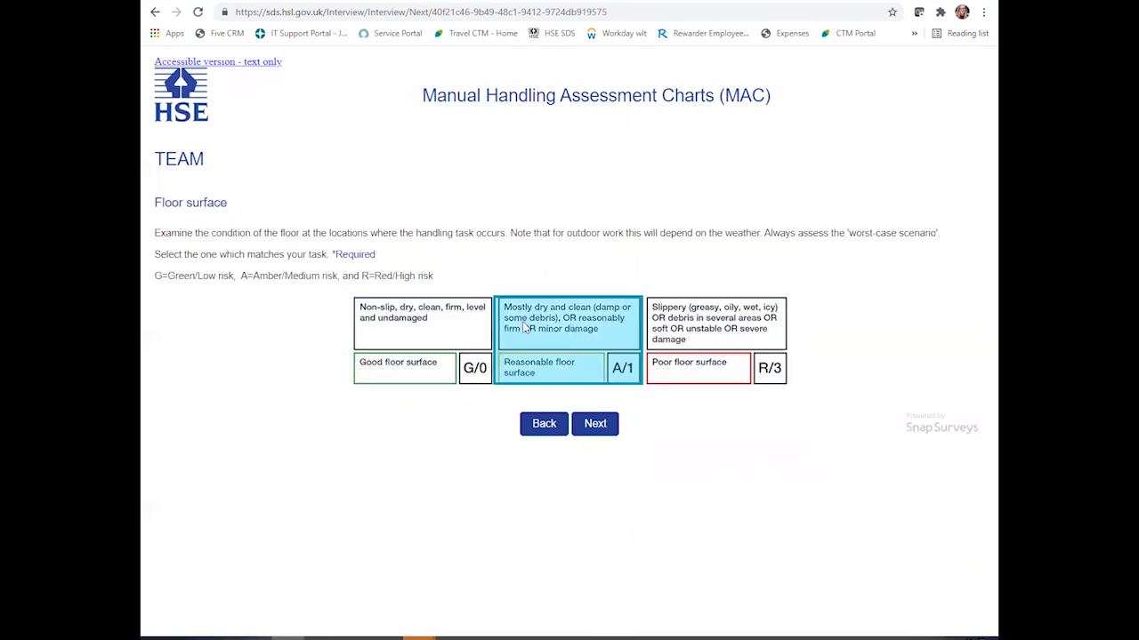
left_click(439, 309)
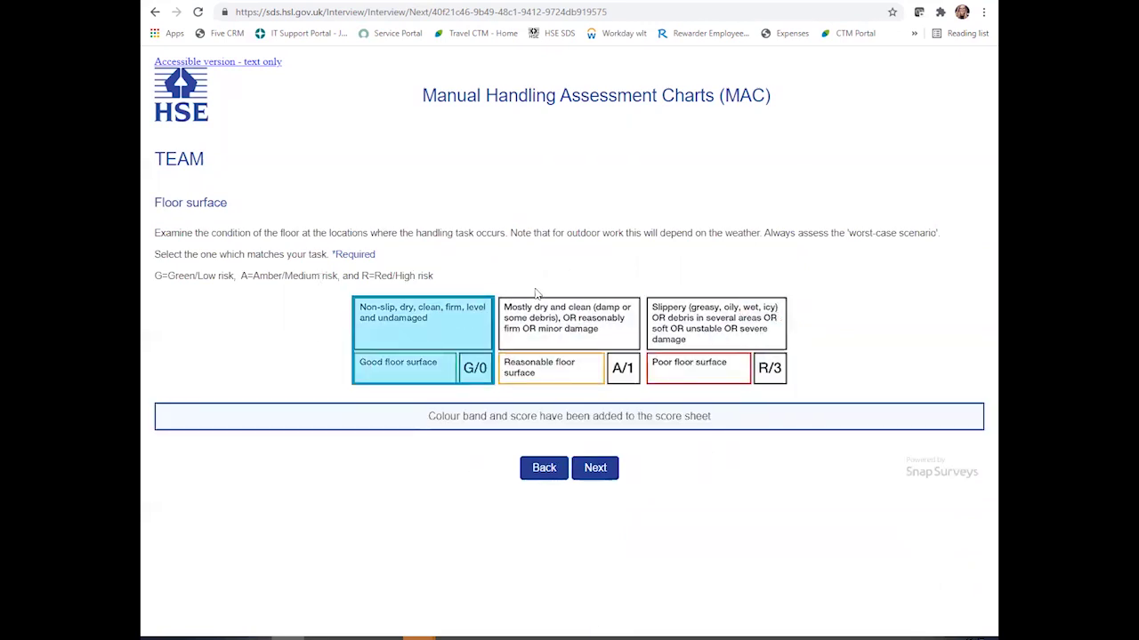
left_click(601, 468)
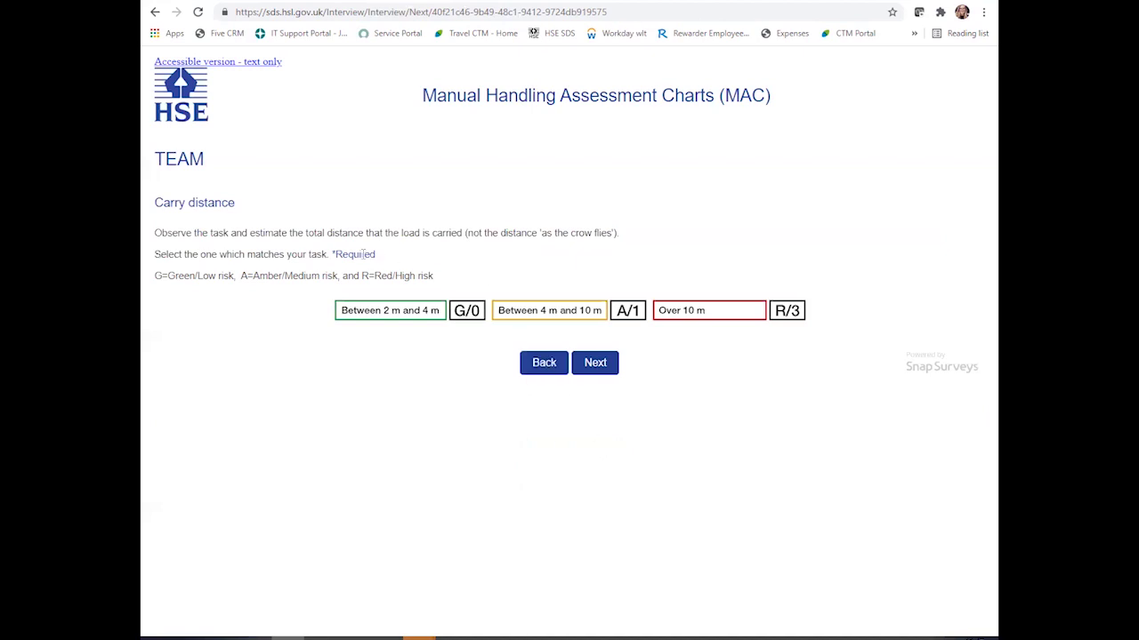
left_click(561, 313)
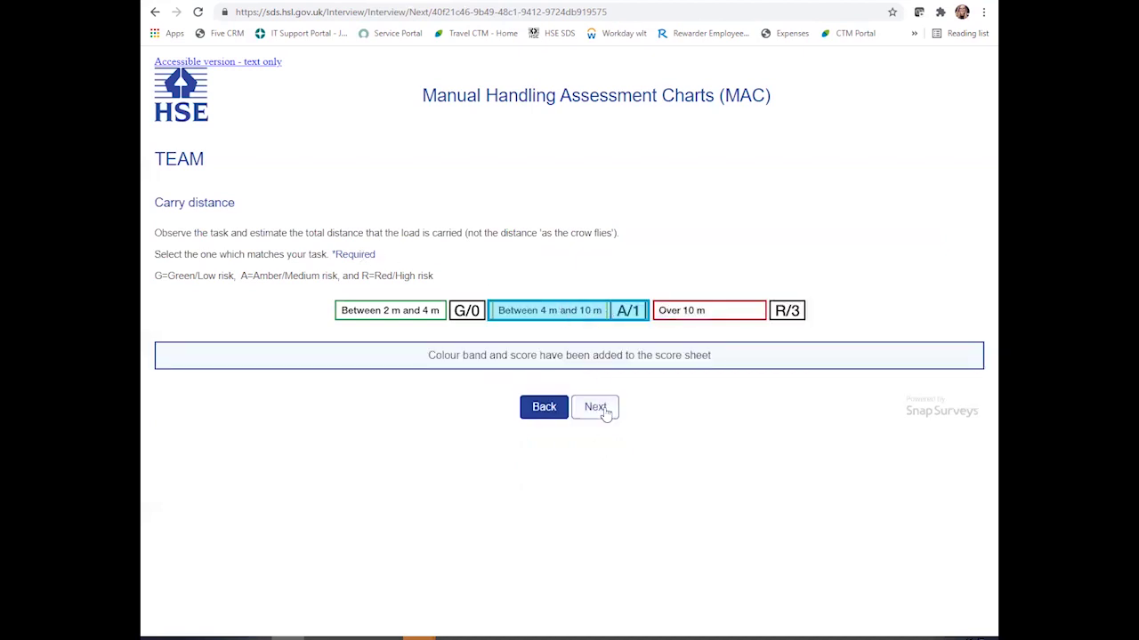
- Record no obstacles G/0, poor communication R/3, and no environmental factors G/0
left_click(602, 412)
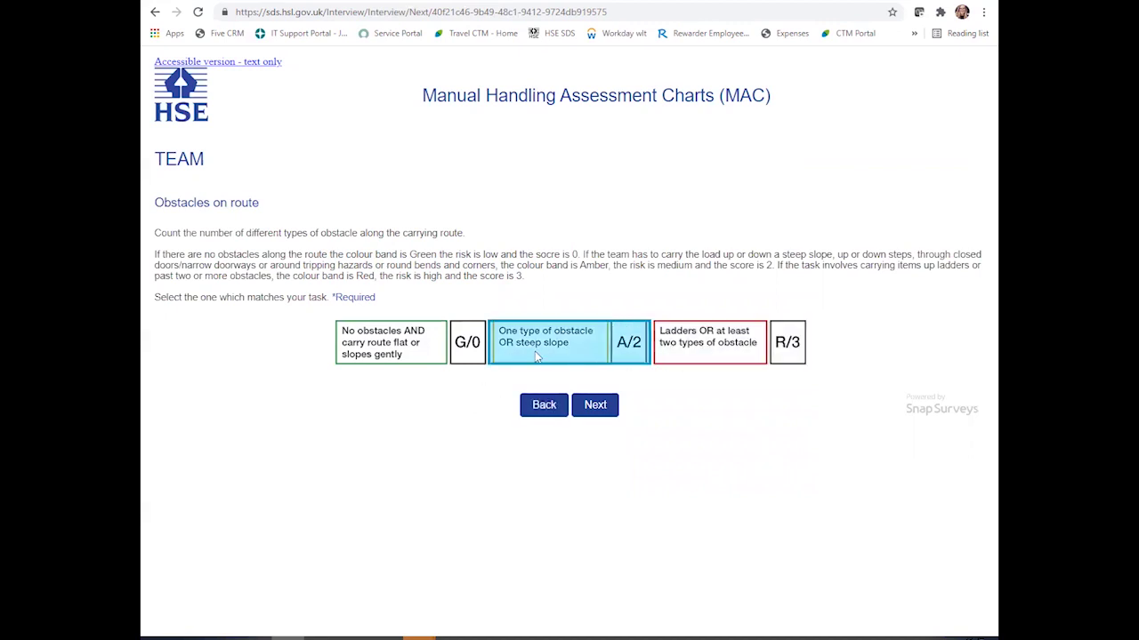
left_click(406, 354)
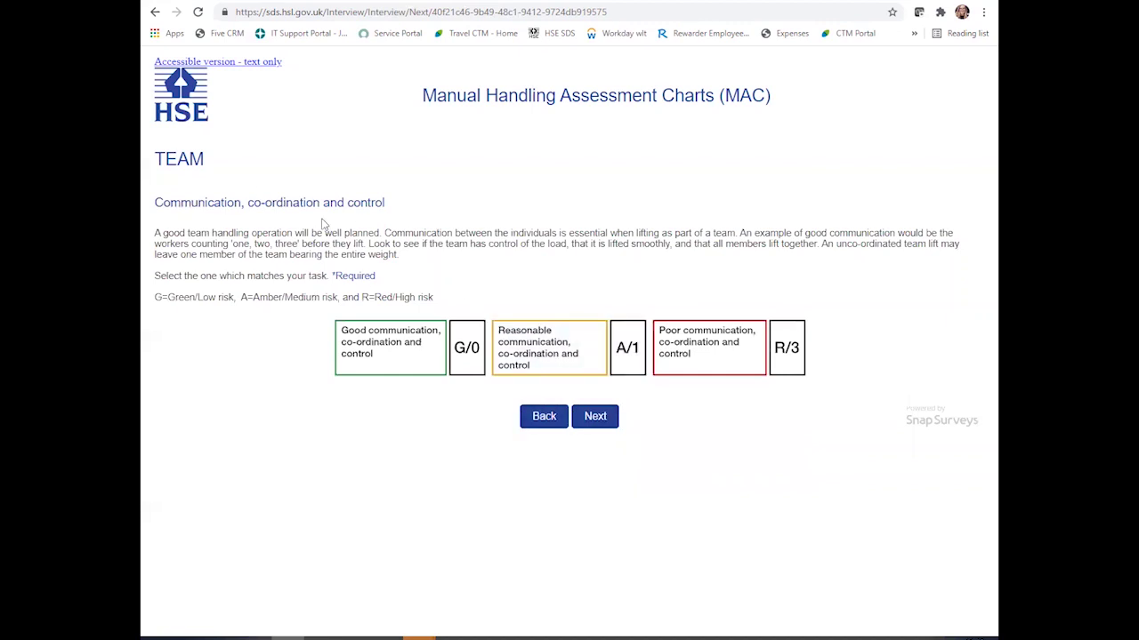
left_click(541, 352)
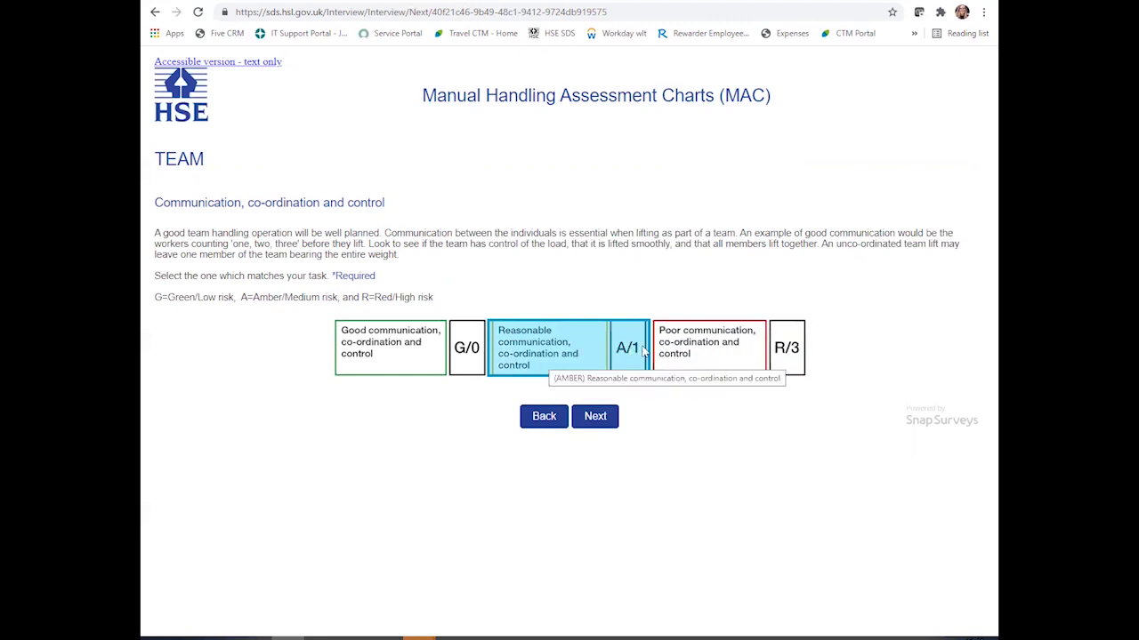
left_click(714, 352)
left_click(541, 351)
left_click(715, 351)
left_click(598, 460)
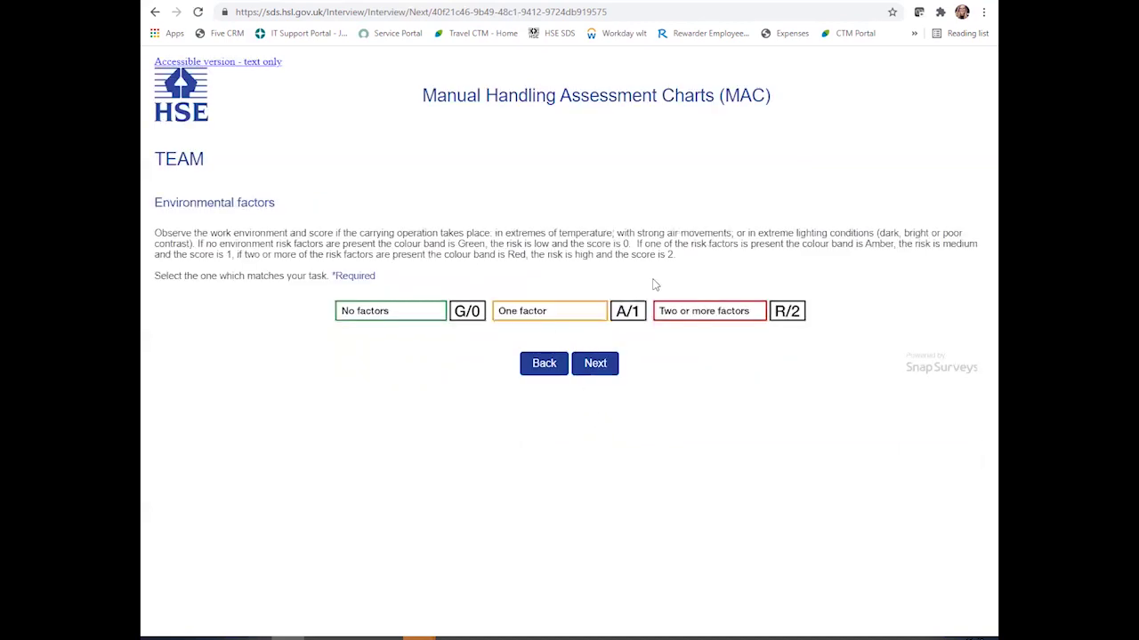
left_click(455, 309)
left_click(384, 313)
left_click(597, 406)
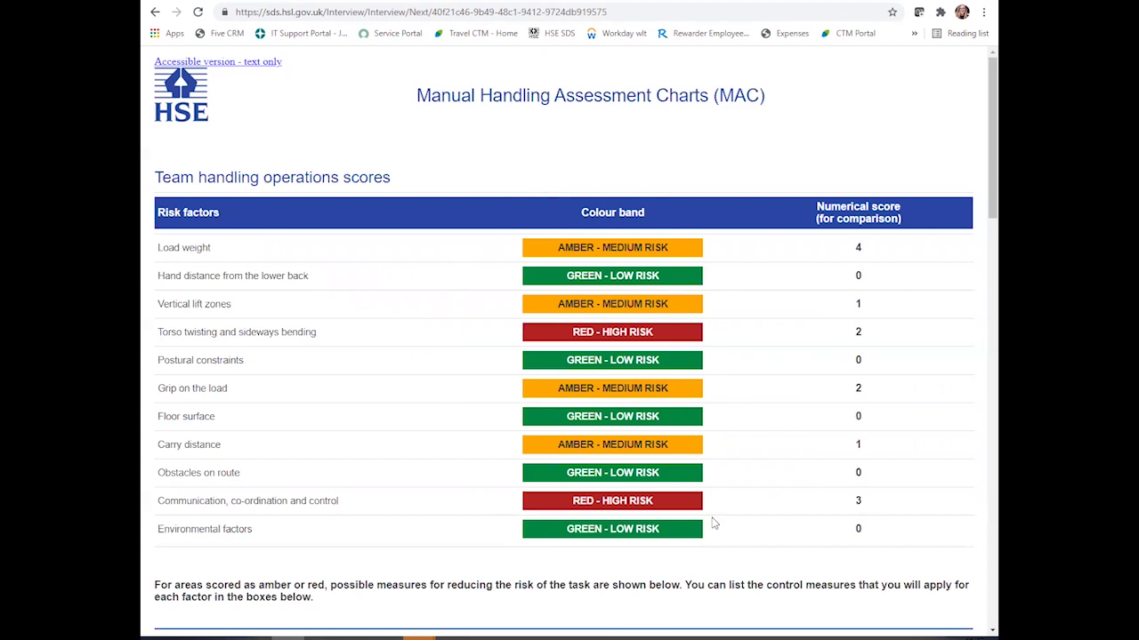
scroll(531, 191, "down", 4)
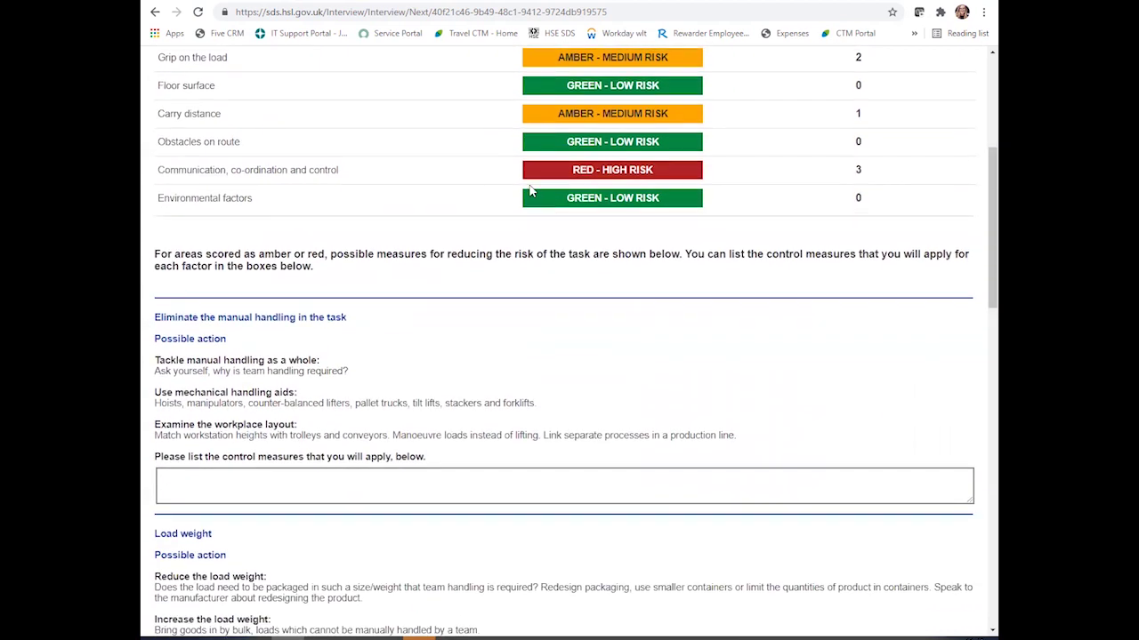
scroll(540, 275, "up", 2)
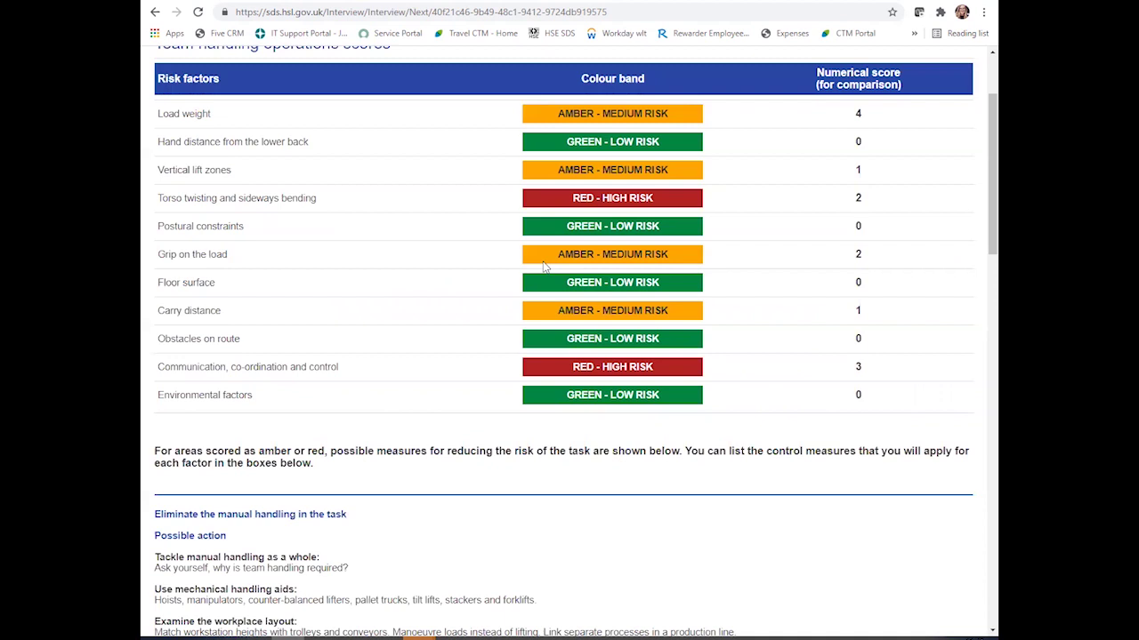
scroll(681, 285, "up", 1)
scroll(625, 293, "down", 2)
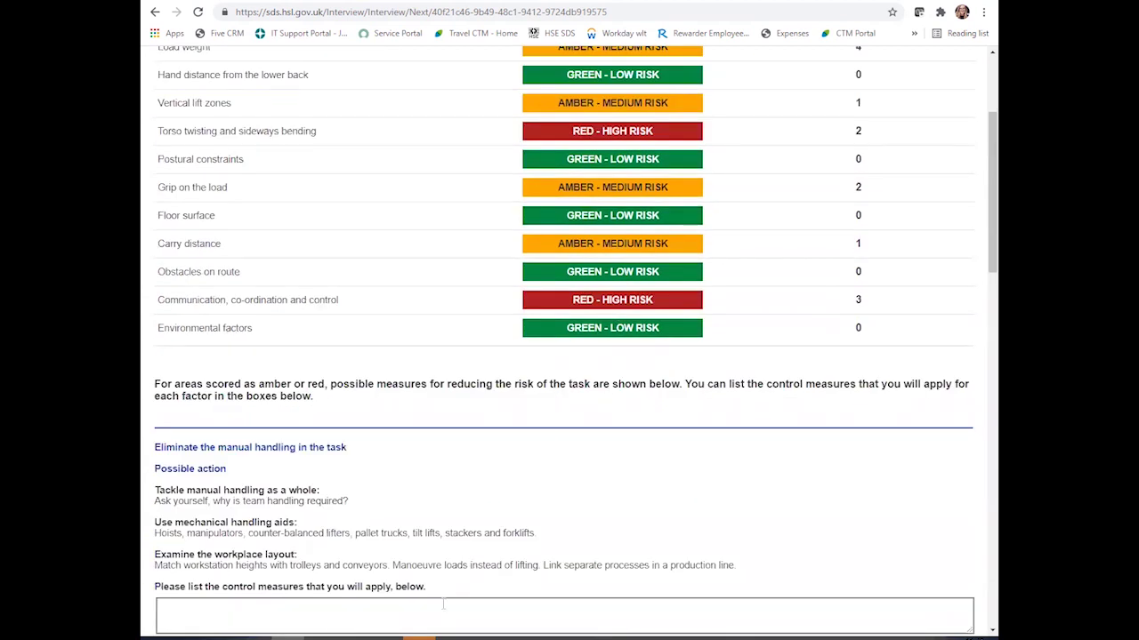
scroll(458, 505, "down", 1)
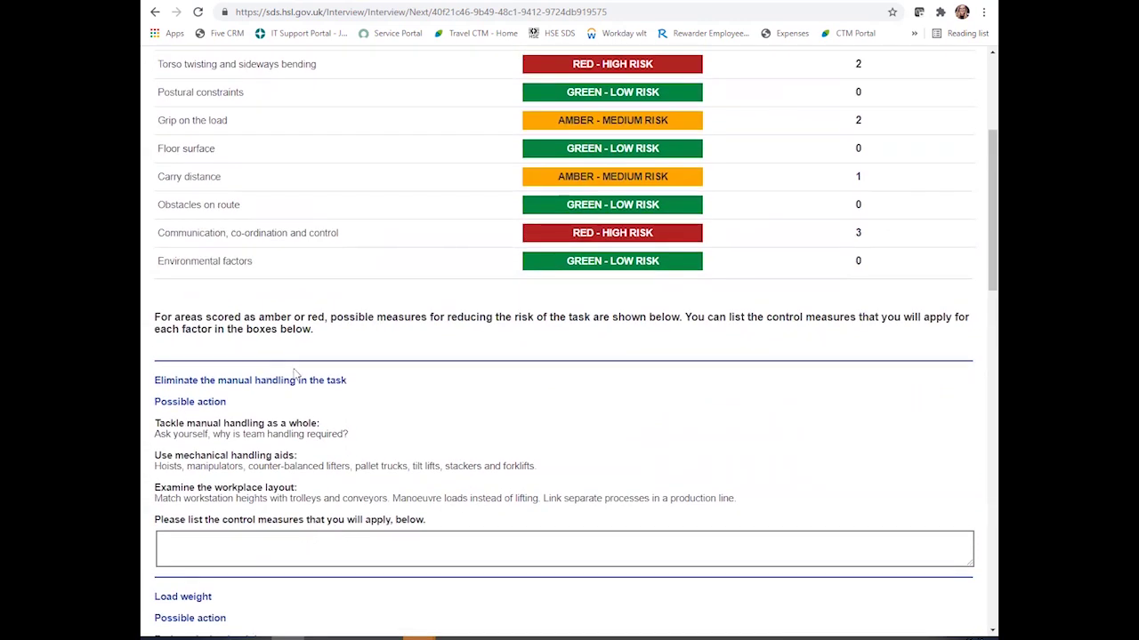
left_click(289, 539)
scroll(538, 418, "up", 2)
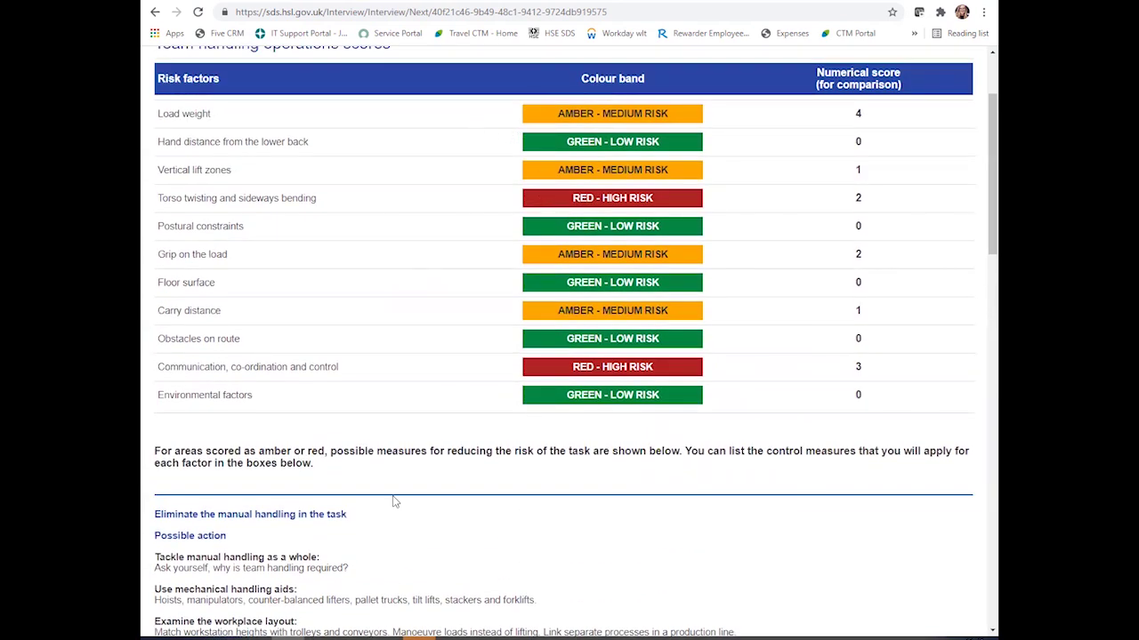
scroll(411, 488, "down", 2)
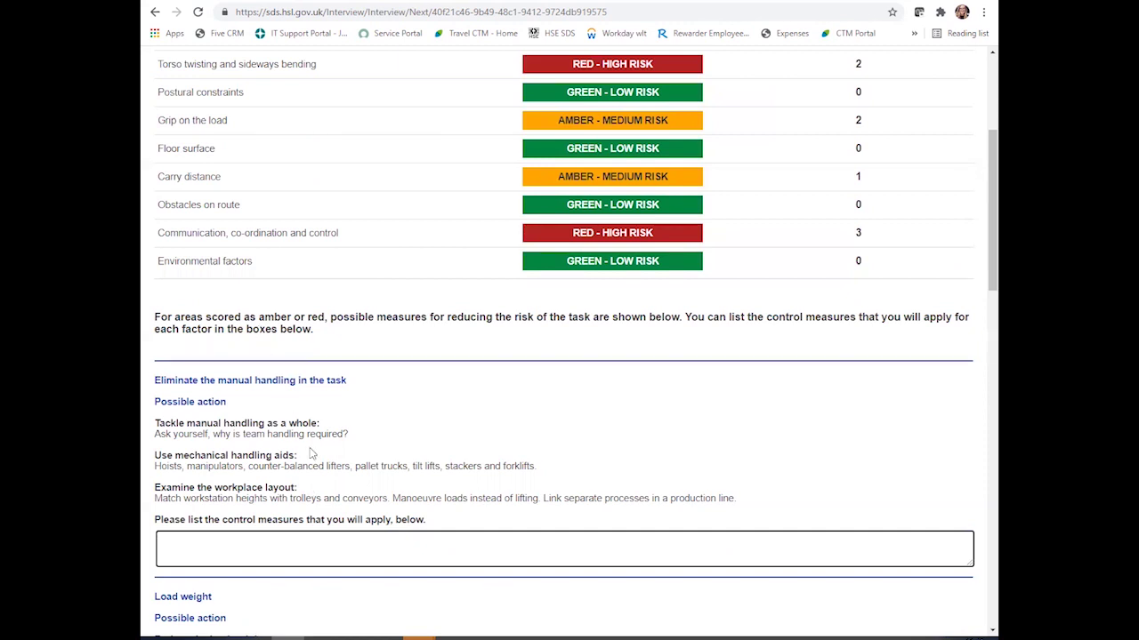
scroll(313, 452, "down", 2)
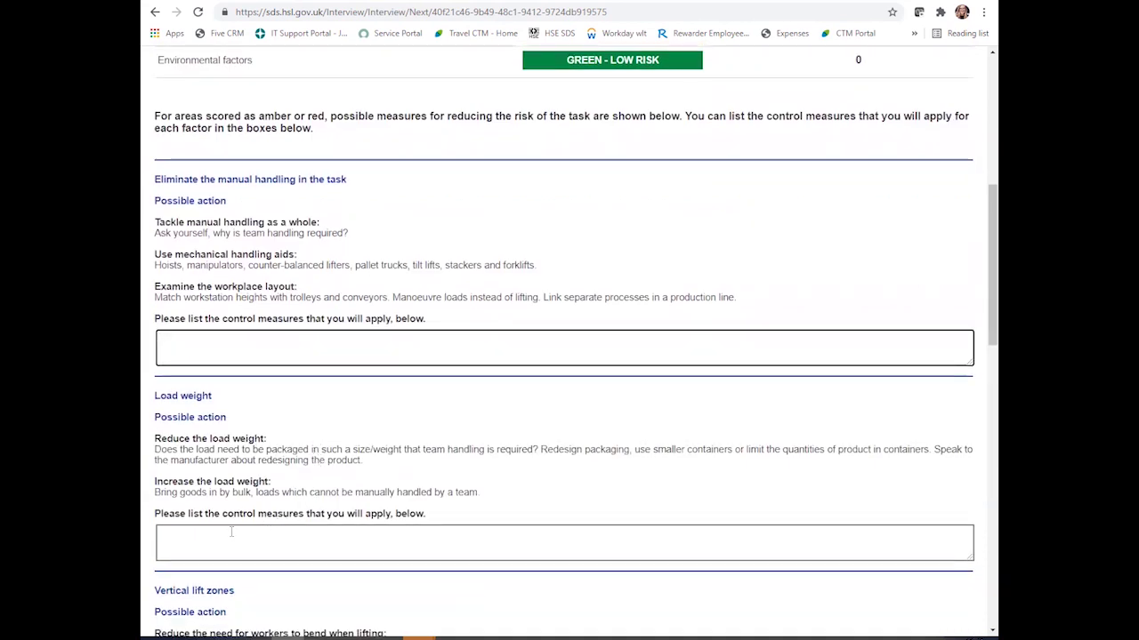
scroll(345, 493, "up", 3)
scroll(534, 182, "up", 2)
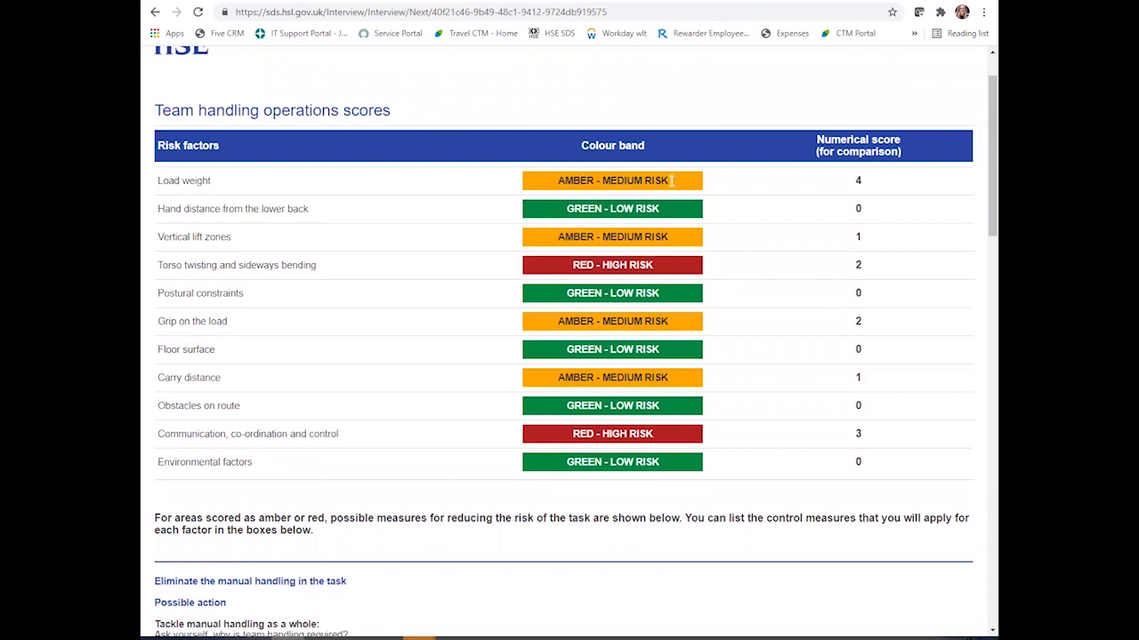
scroll(526, 334, "down", 3)
scroll(523, 334, "up", 3)
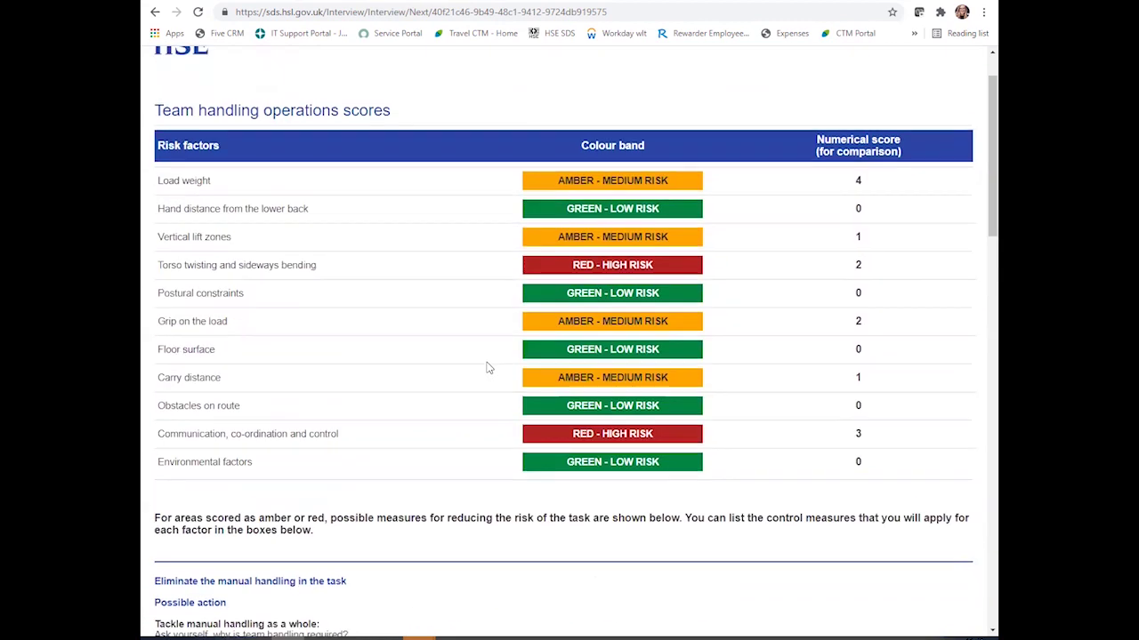
scroll(339, 278, "down", 7)
left_click(322, 283)
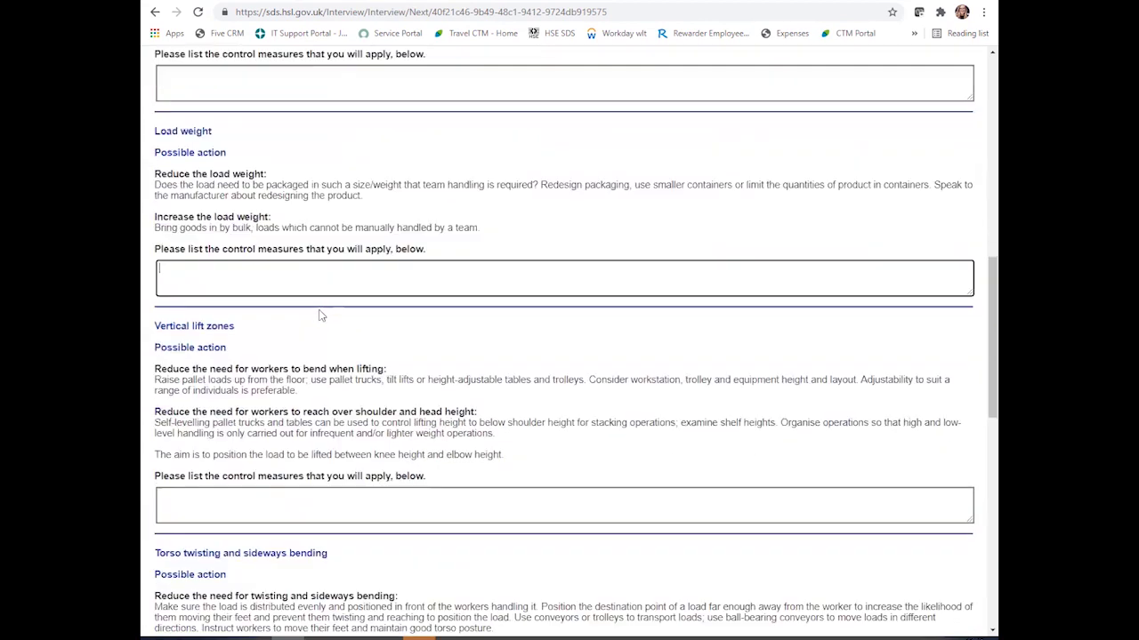
scroll(322, 313, "down", 2)
- Enter 'Training on lifting for the two team members' as the torso twisting control measure
left_click(306, 497)
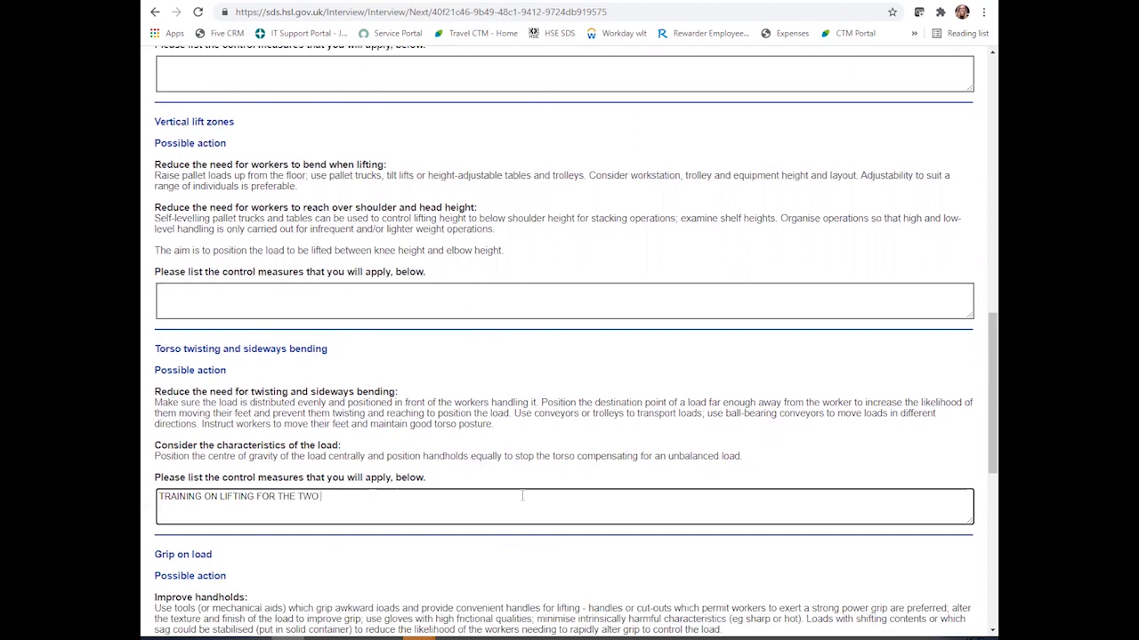
type("R")
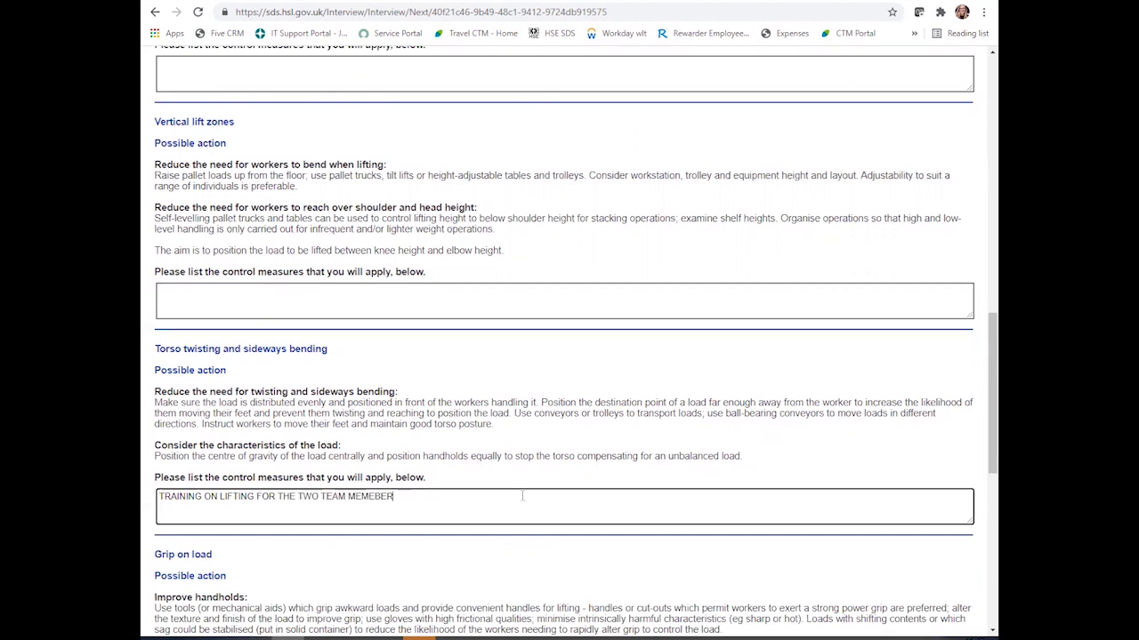
key("BackSpace")
type("B")
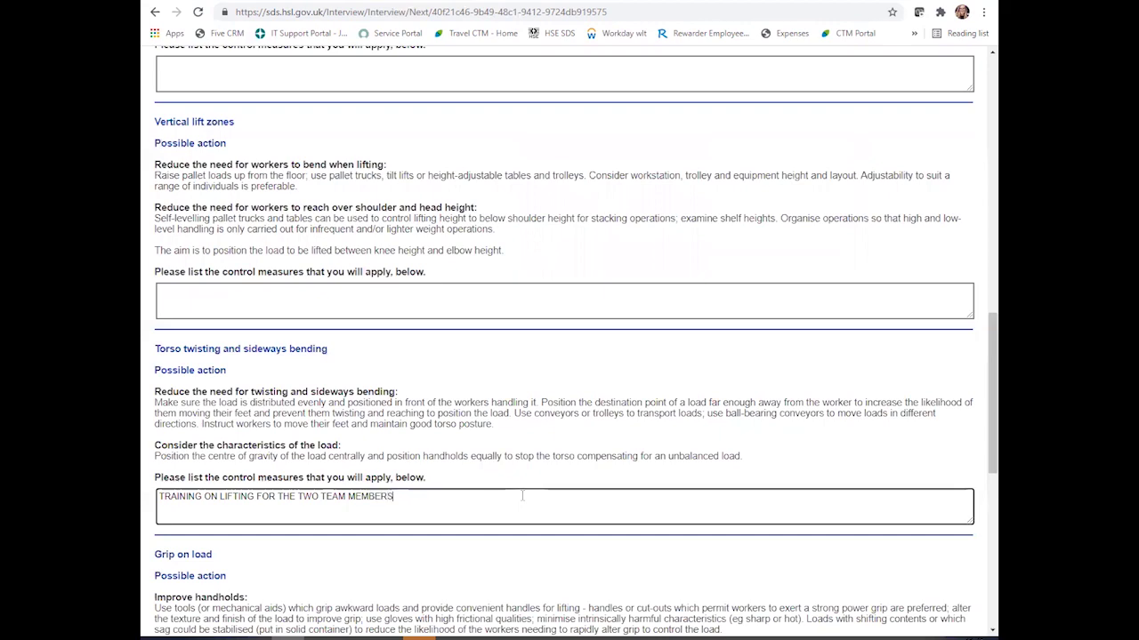
scroll(293, 396, "down", 4)
scroll(325, 410, "up", 1)
scroll(324, 410, "down", 3)
scroll(318, 496, "down", 1)
- Add 'Offer guidance around communication' as the communication measure, fixing the spelling, and continue
left_click(281, 555)
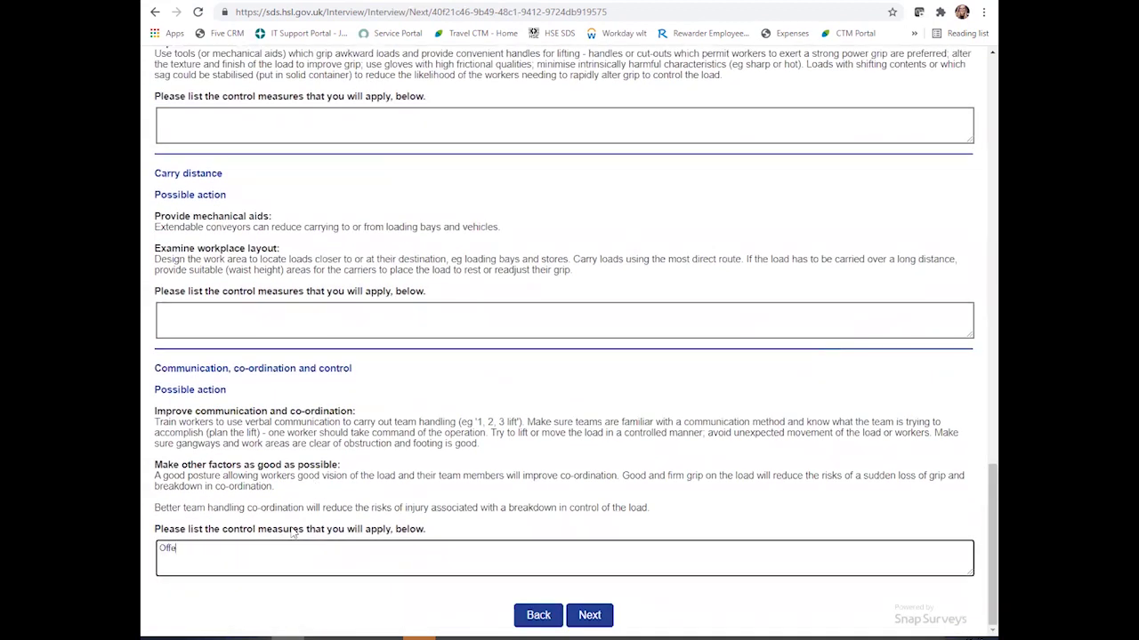
type("Offer guidance aro")
key("ctrl+shift+Left")
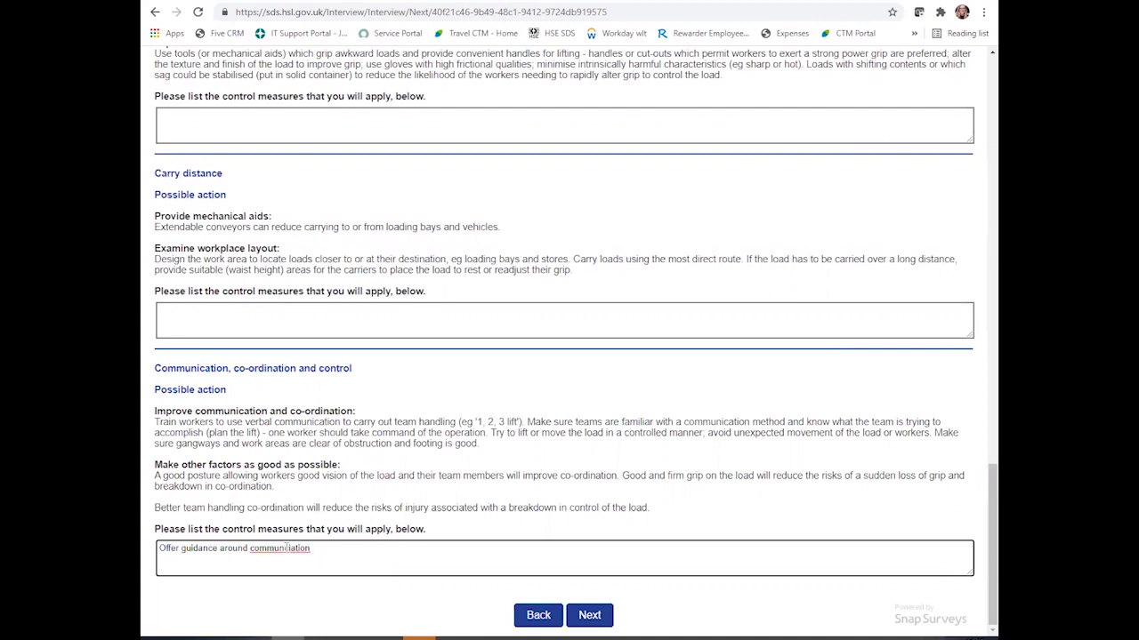
right_click(286, 548)
left_click(345, 403)
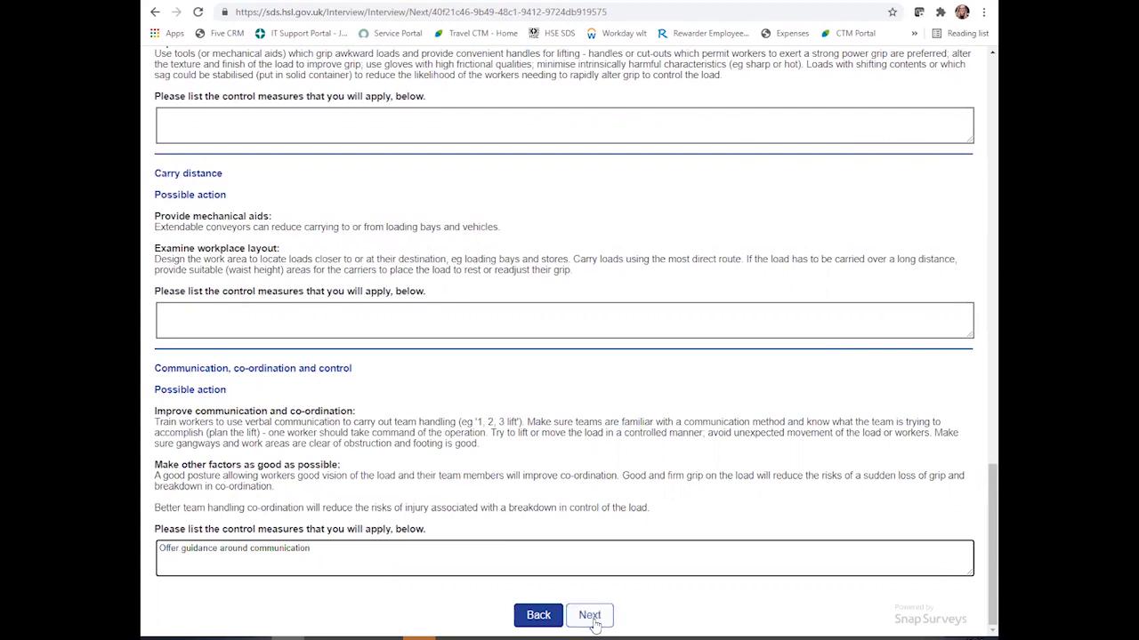
left_click(590, 615)
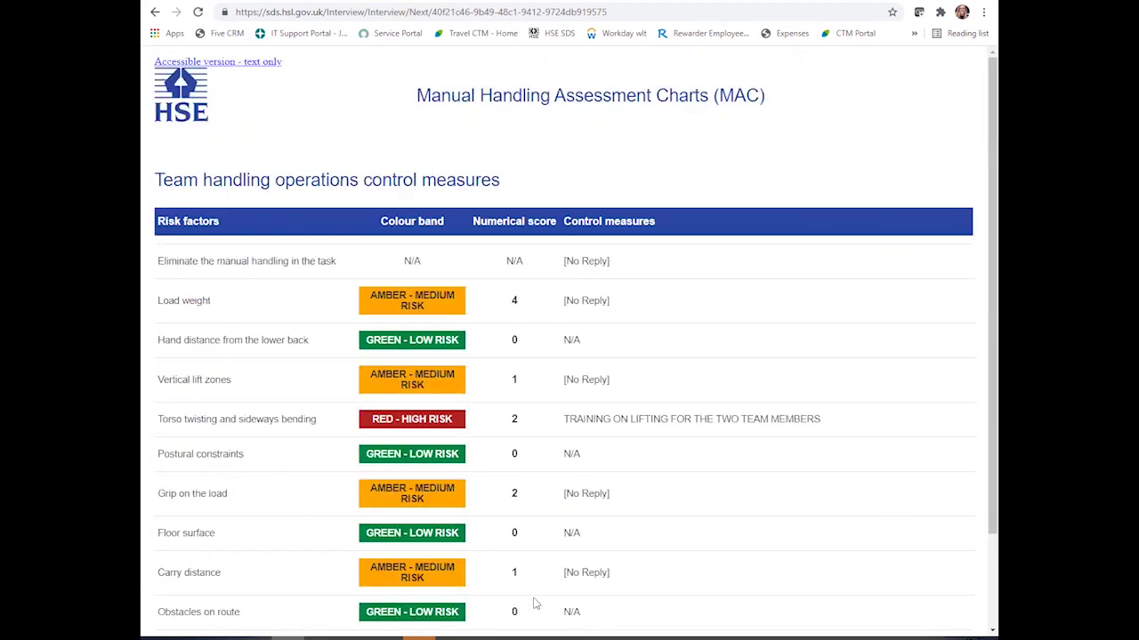
- After reviewing the control-measures summary, enter your email address to receive the report
scroll(617, 424, "down", 2)
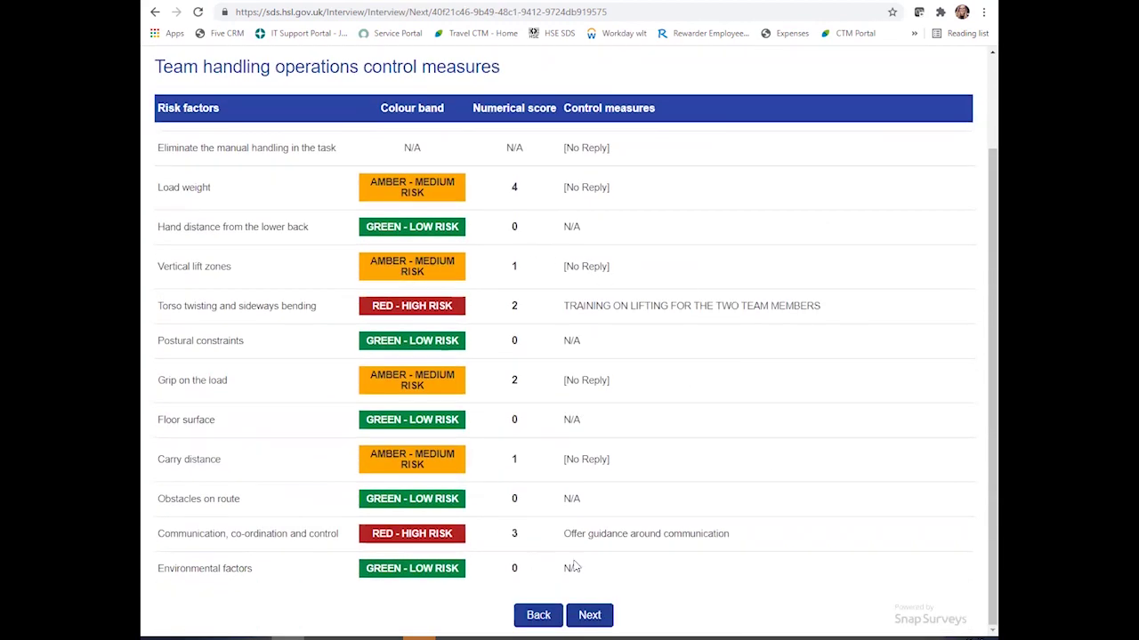
left_click(610, 626)
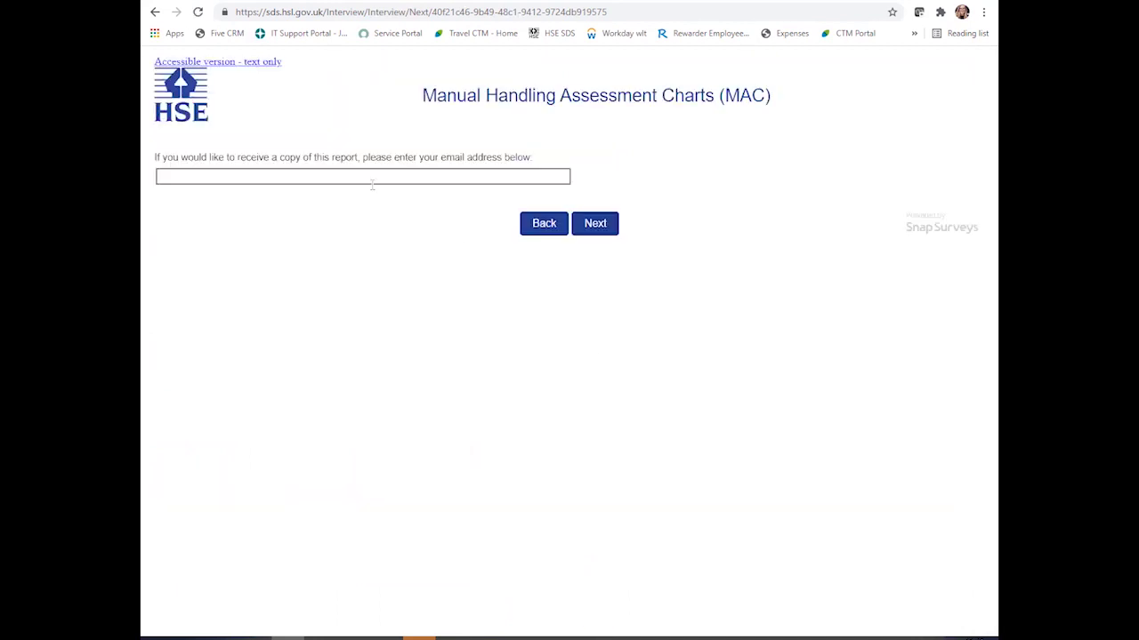
left_click(372, 183)
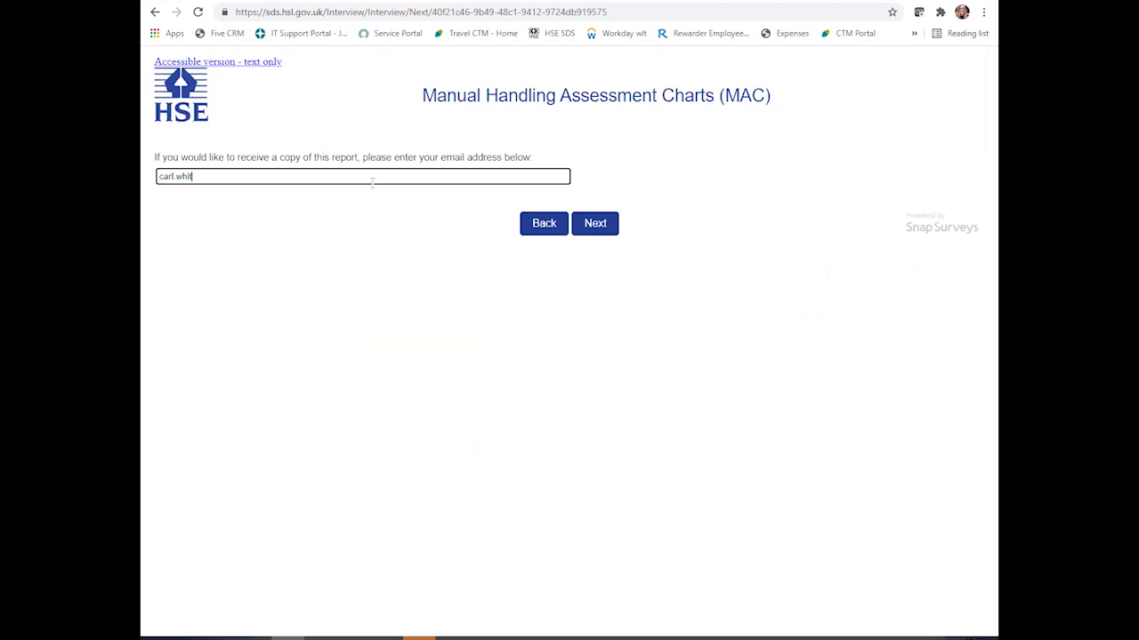
- Re-enter the email address to confirm it and submit the assessment
left_click(593, 225)
left_click(270, 175)
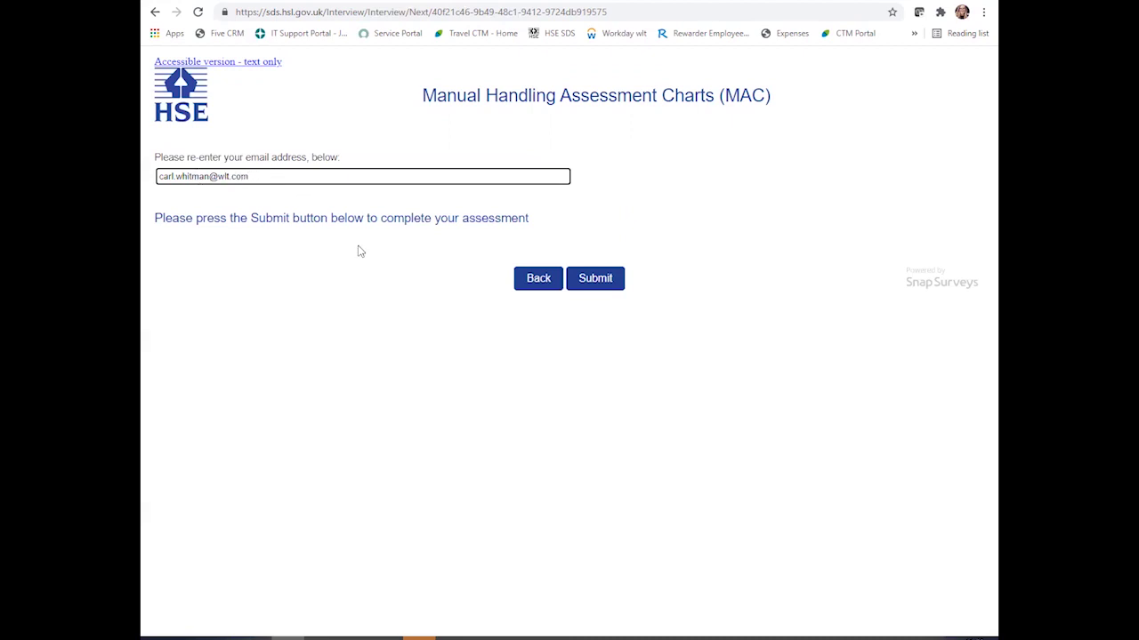
left_click(602, 285)
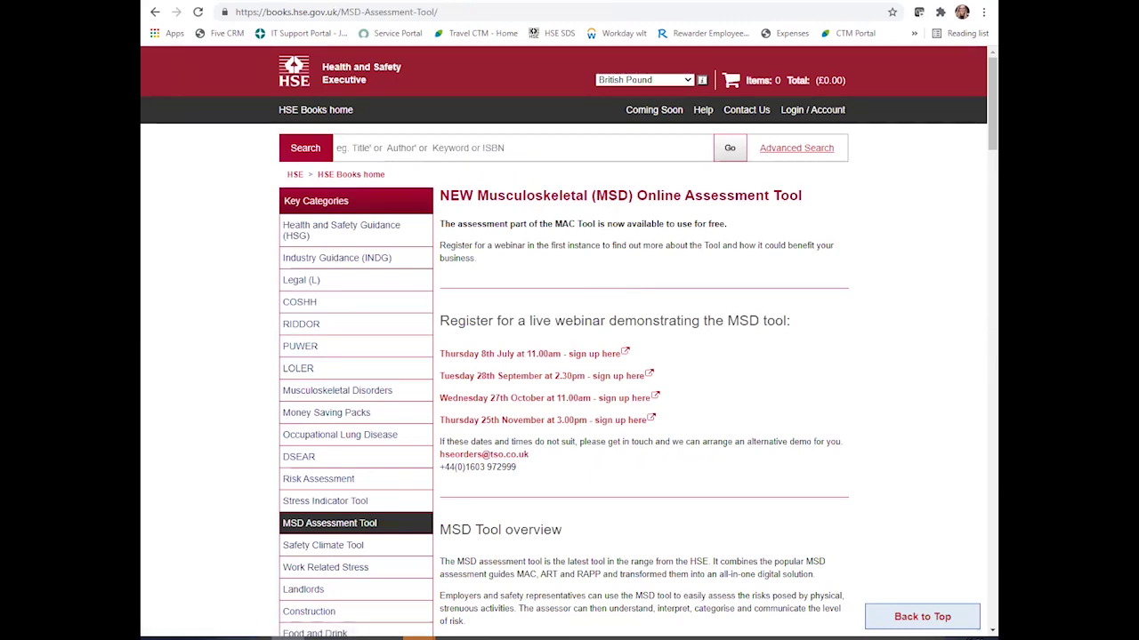
key("alt+Tab")
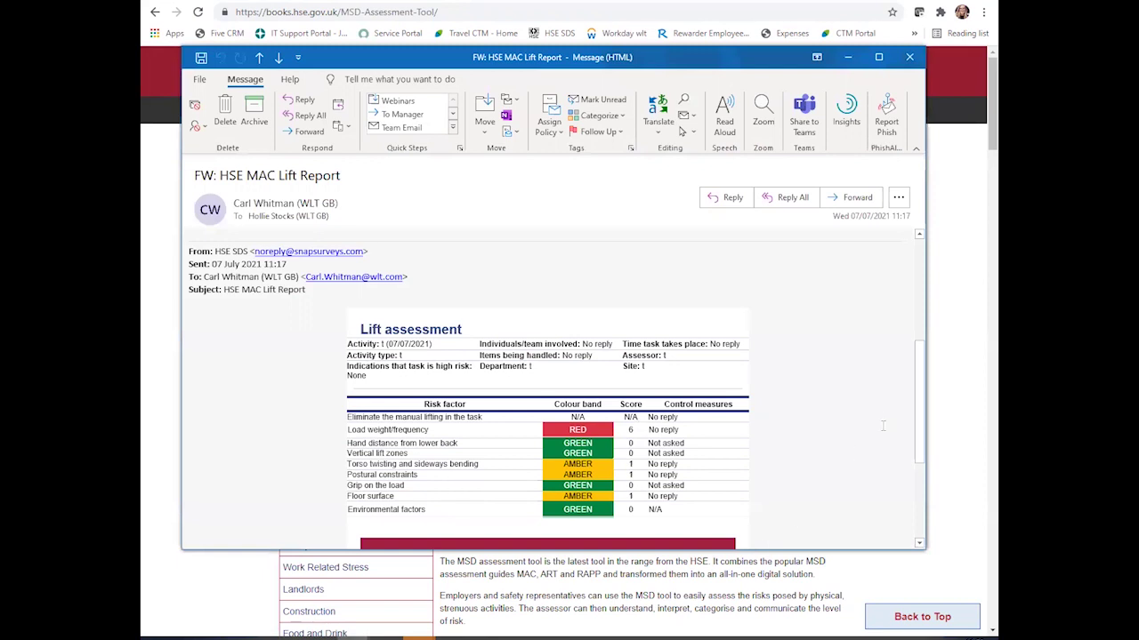
scroll(769, 455, "down", 2)
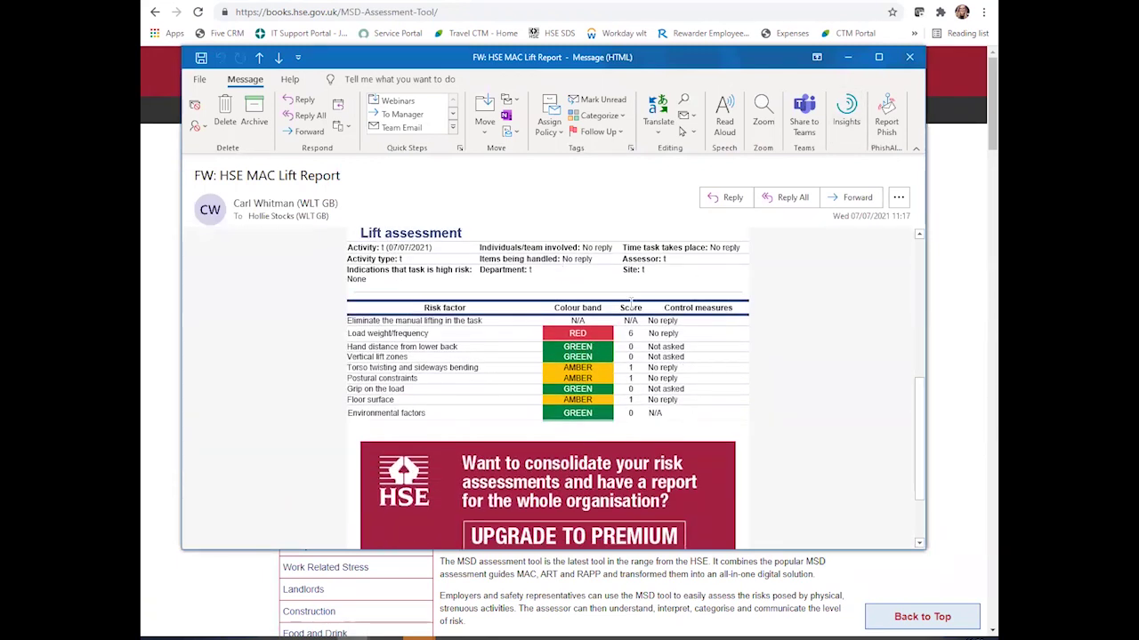
scroll(617, 302, "down", 2)
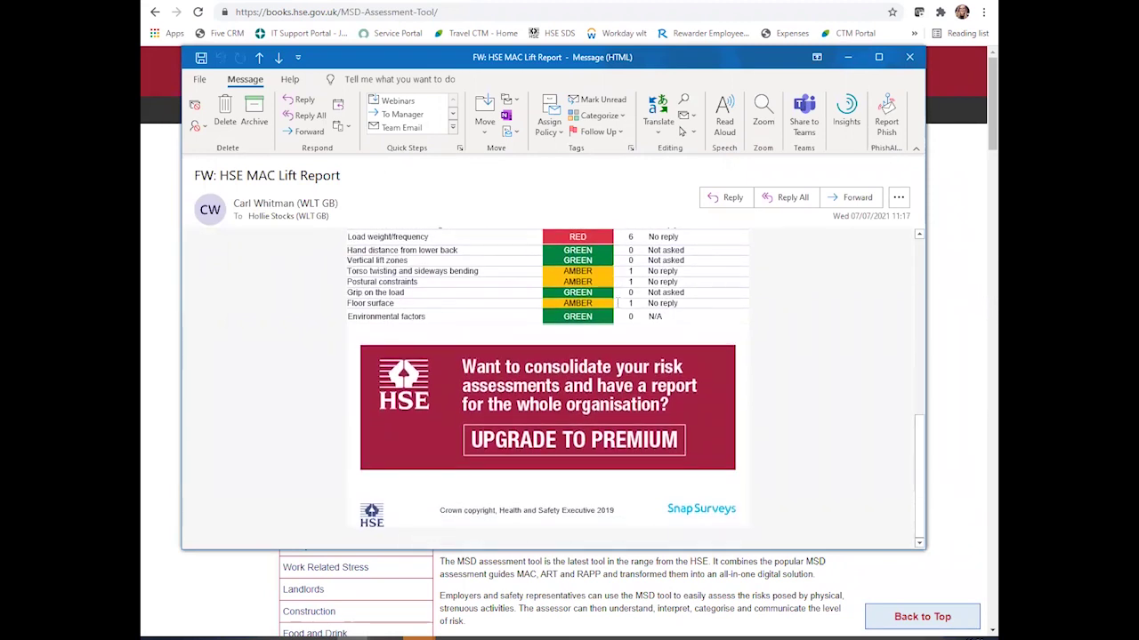
scroll(617, 301, "up", 2)
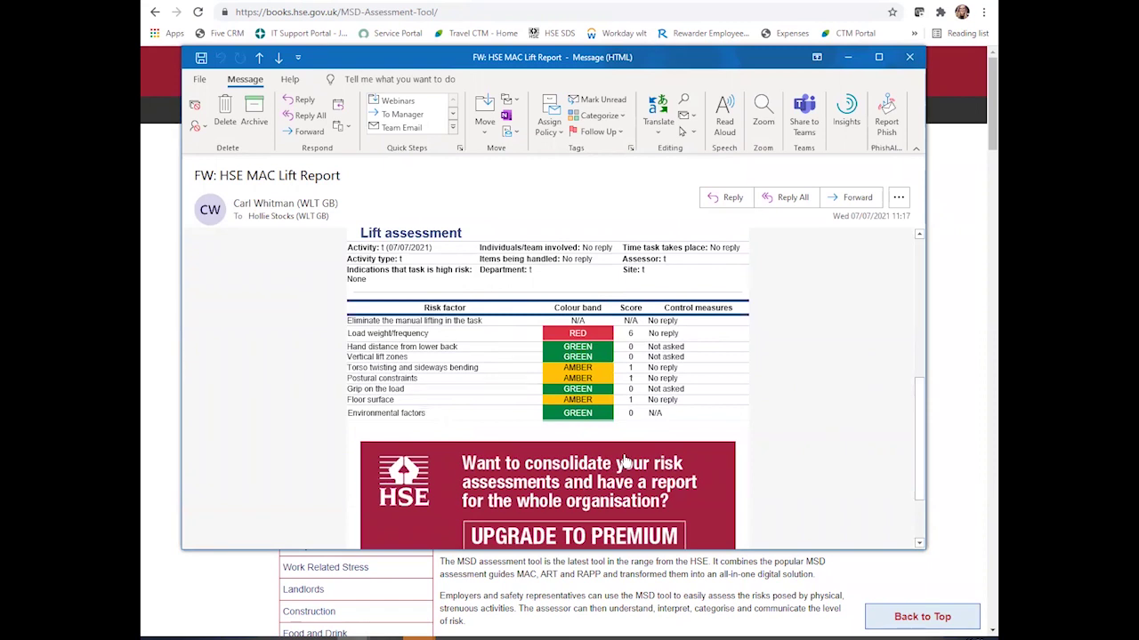
scroll(627, 462, "down", 1)
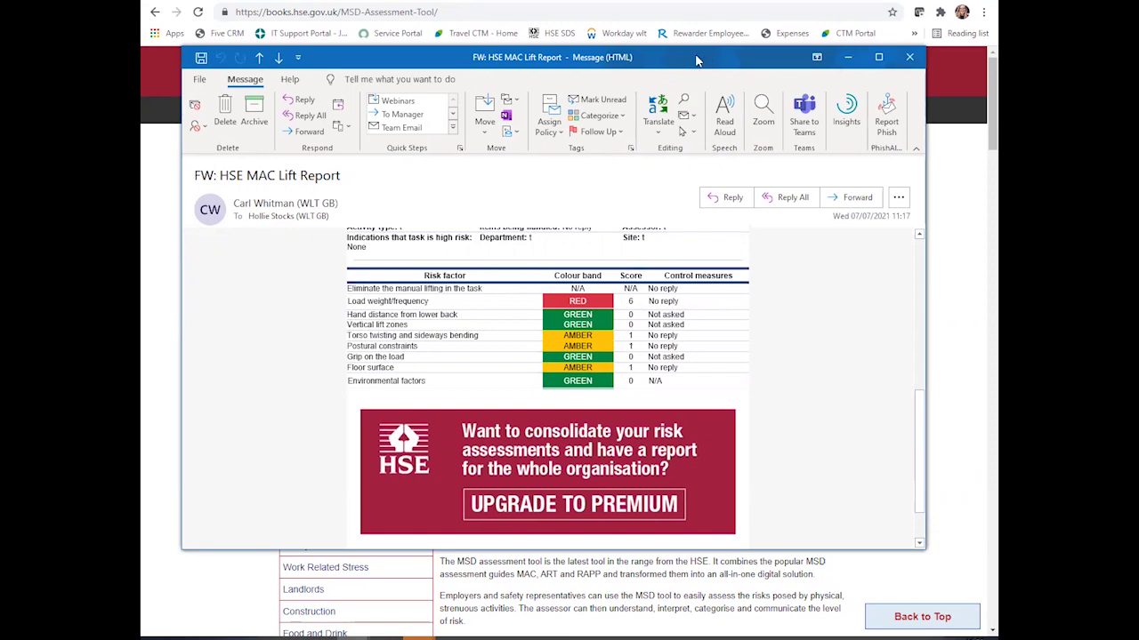
key("Escape")
- Open the Free Single Assessment MAC Tool page from the HSE Books site
scroll(587, 342, "down", 5)
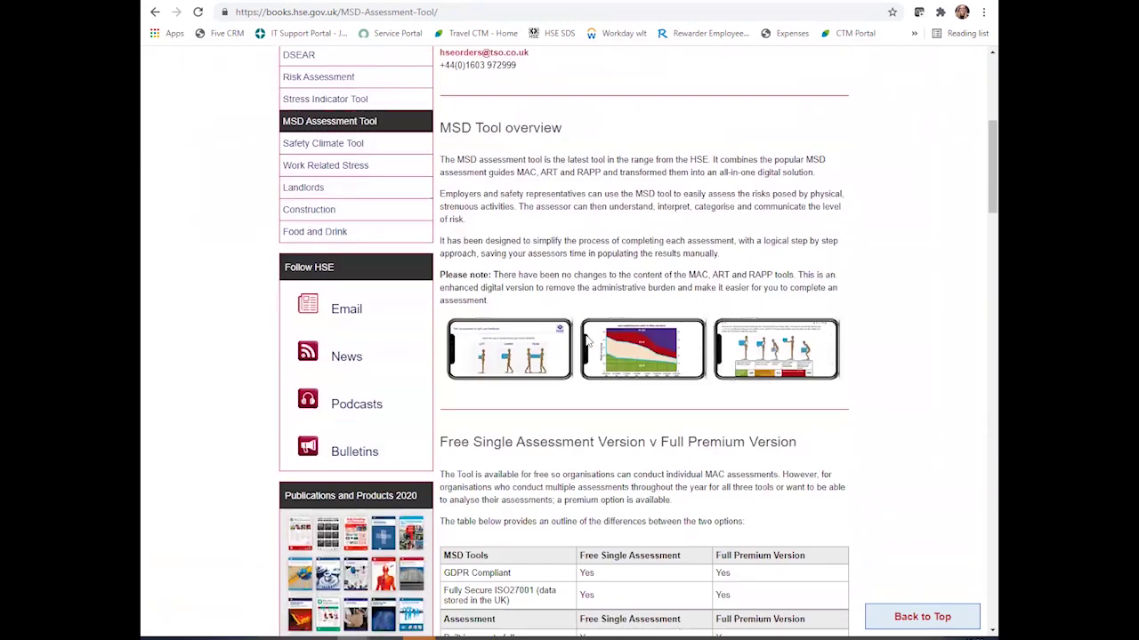
scroll(587, 343, "down", 9)
left_click(544, 303)
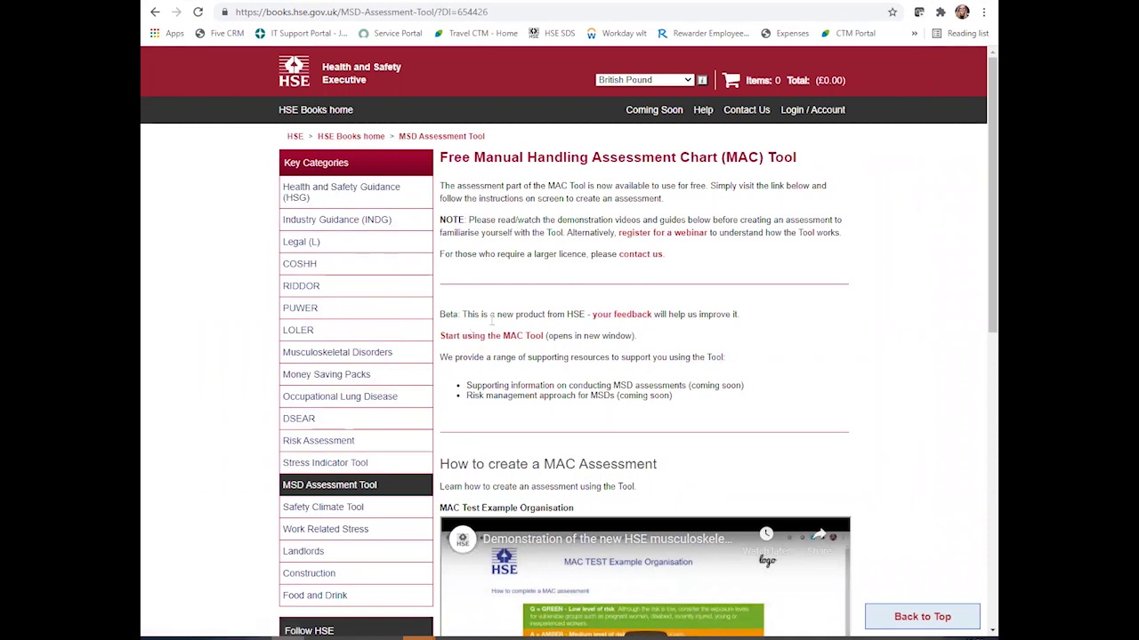
- Look at the beta feedback survey's first questions, then return to the MAC Tool page
left_click(630, 323)
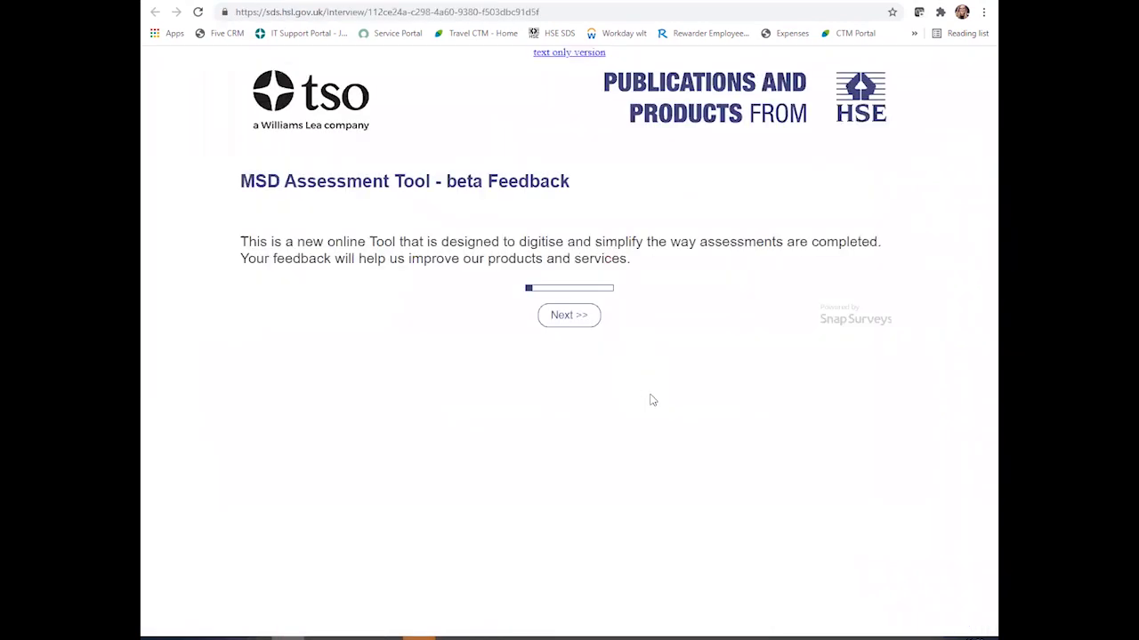
left_click(577, 317)
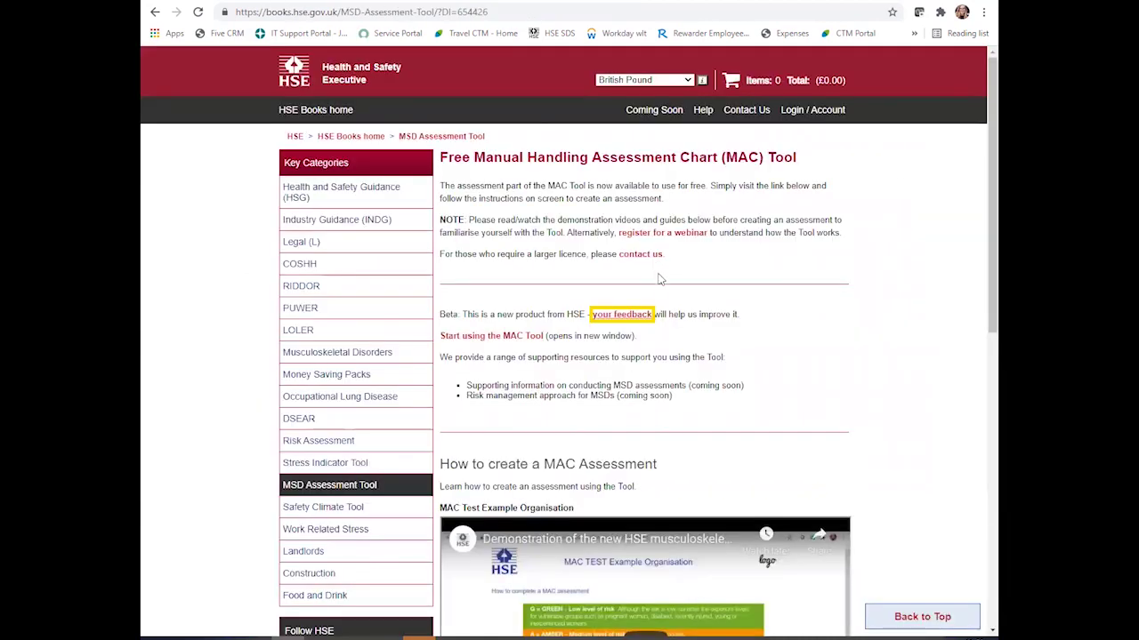
scroll(658, 269, "down", 6)
scroll(656, 290, "up", 5)
scroll(656, 290, "down", 4)
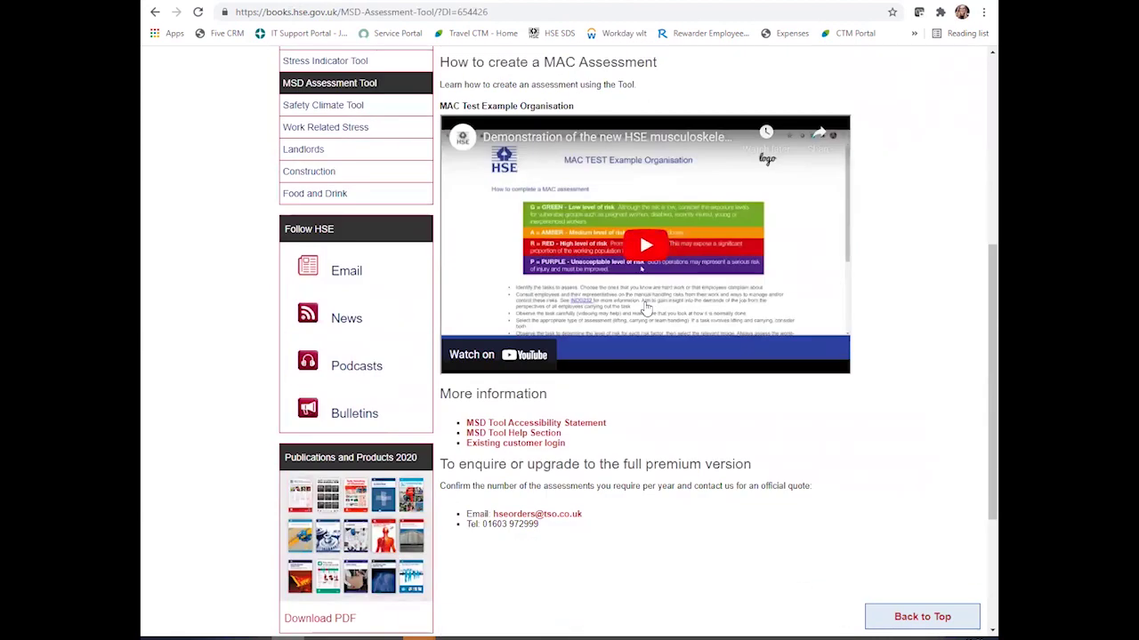